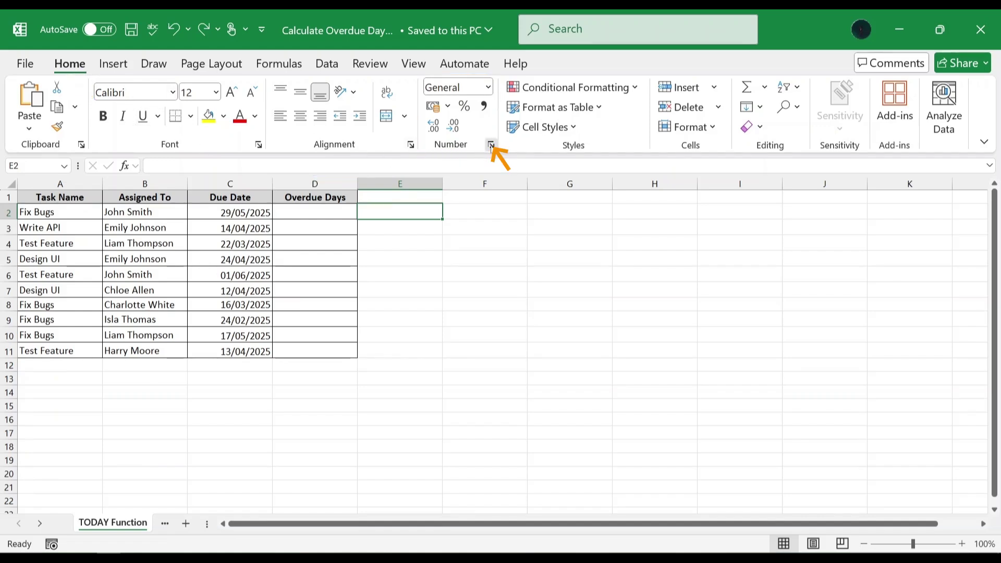
- Apply the Date number format from Format Cells to the Due Date values
left_click(491, 146)
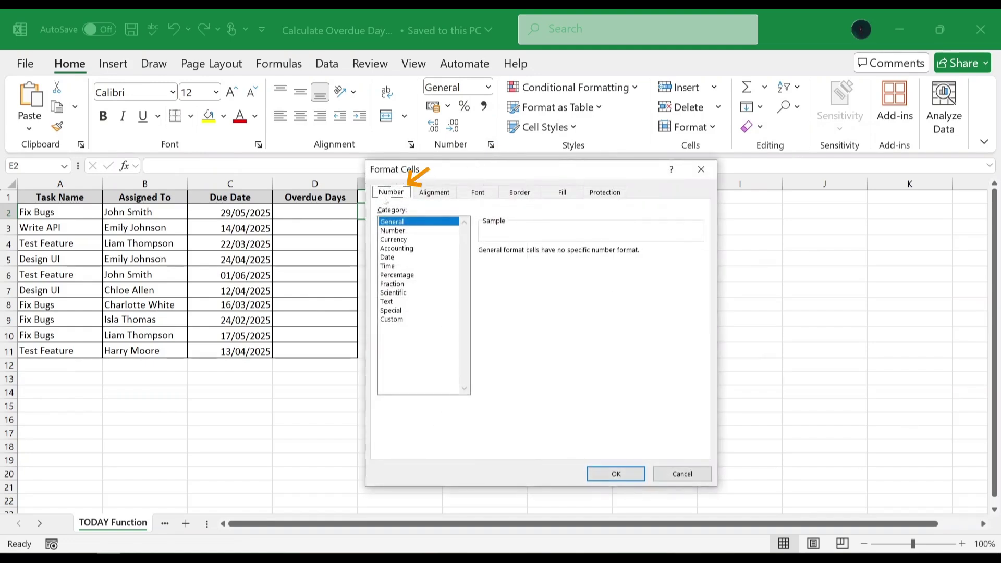
left_click(399, 259)
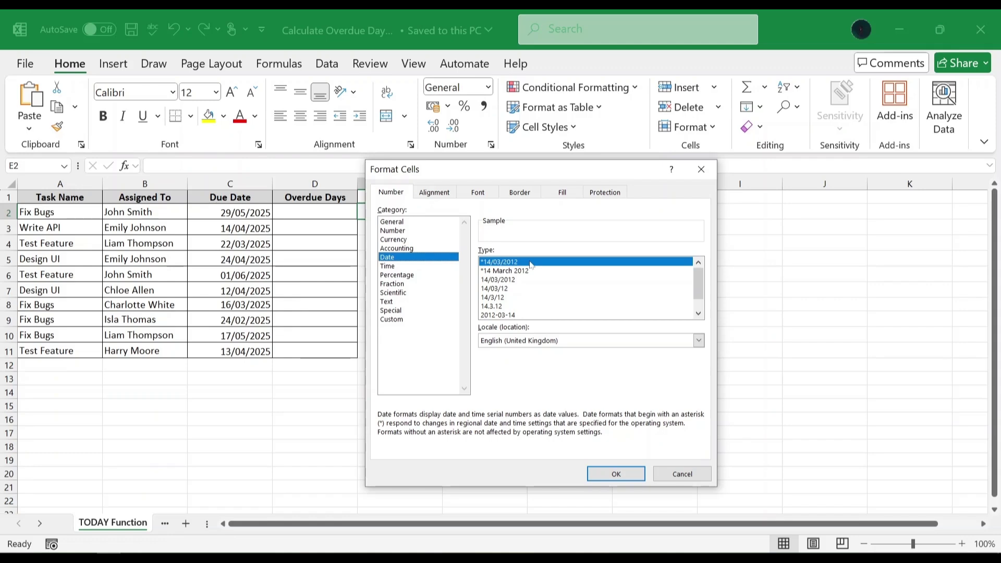
left_click(616, 474)
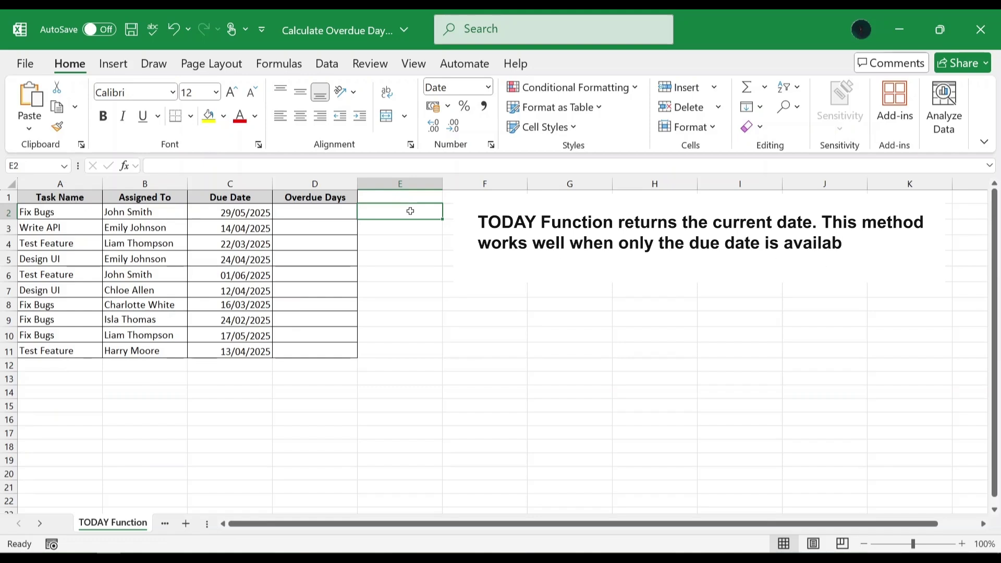
left_click(327, 213)
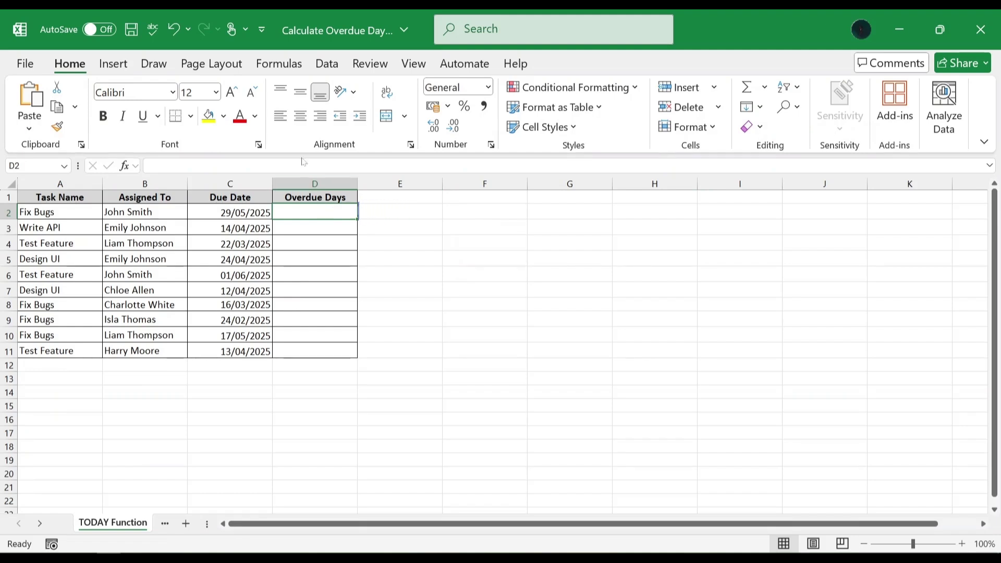
- Enter =TODAY()-C2 in D2 to subtract the Fix Bugs due date from today
type("=today")
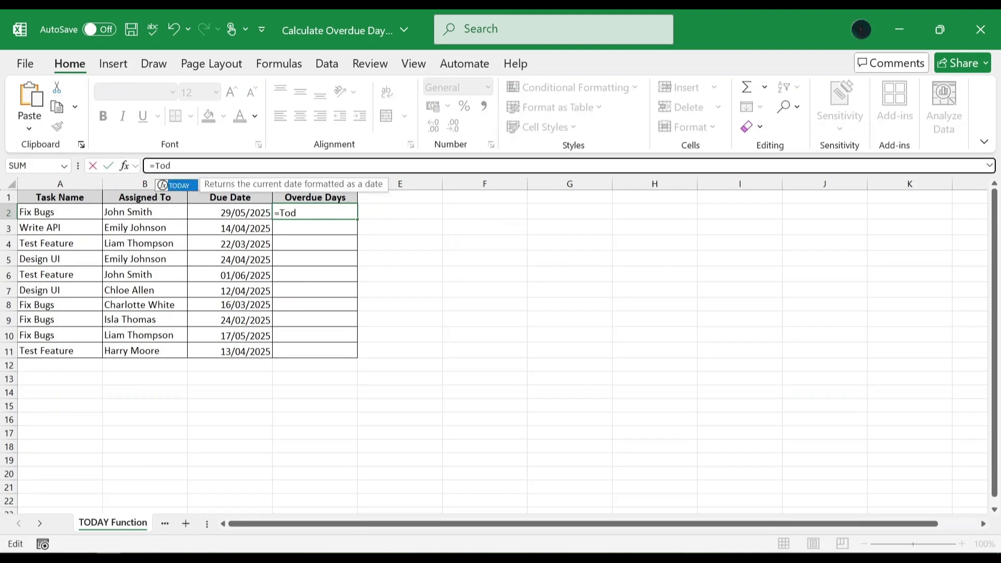
key("Tab")
type(")")
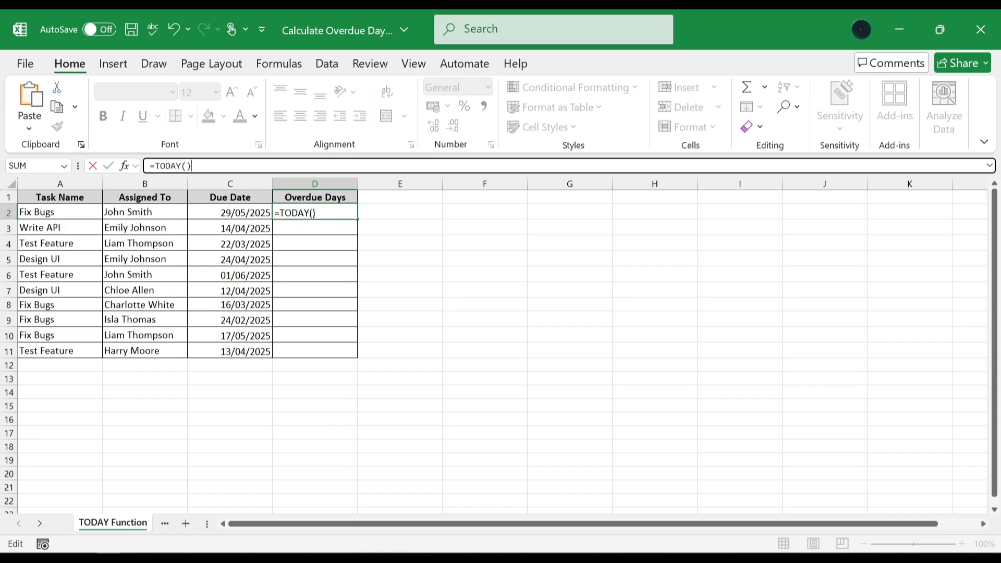
type("-")
left_click(247, 212)
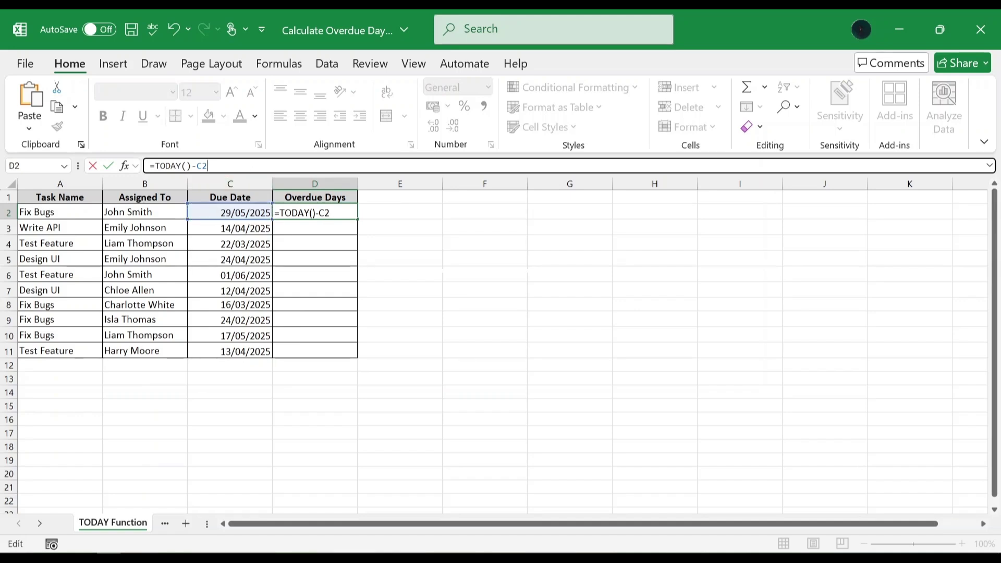
key("Return")
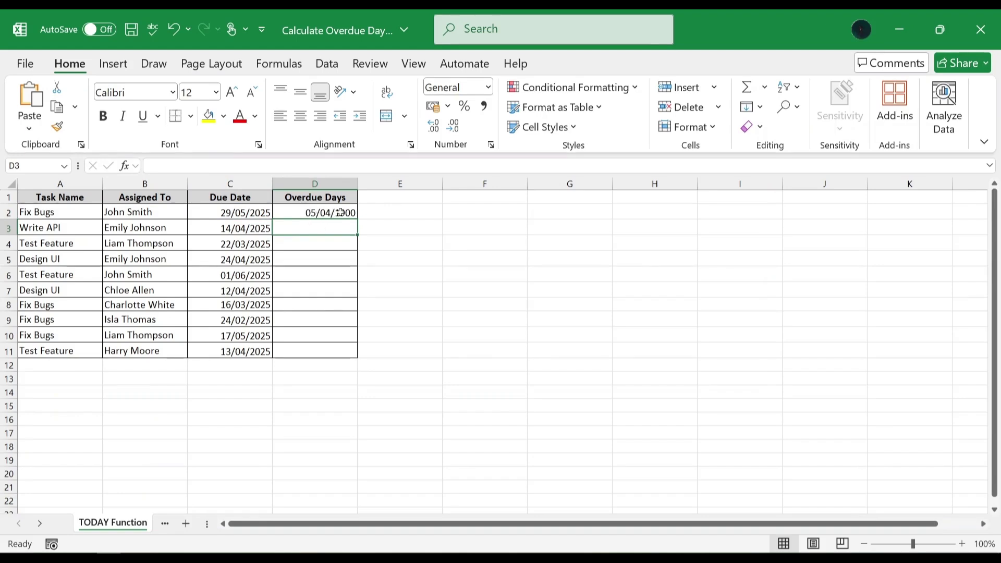
- Switch D2 to General format and fill it down to D11, showing 96 through 142 days
left_click(339, 212)
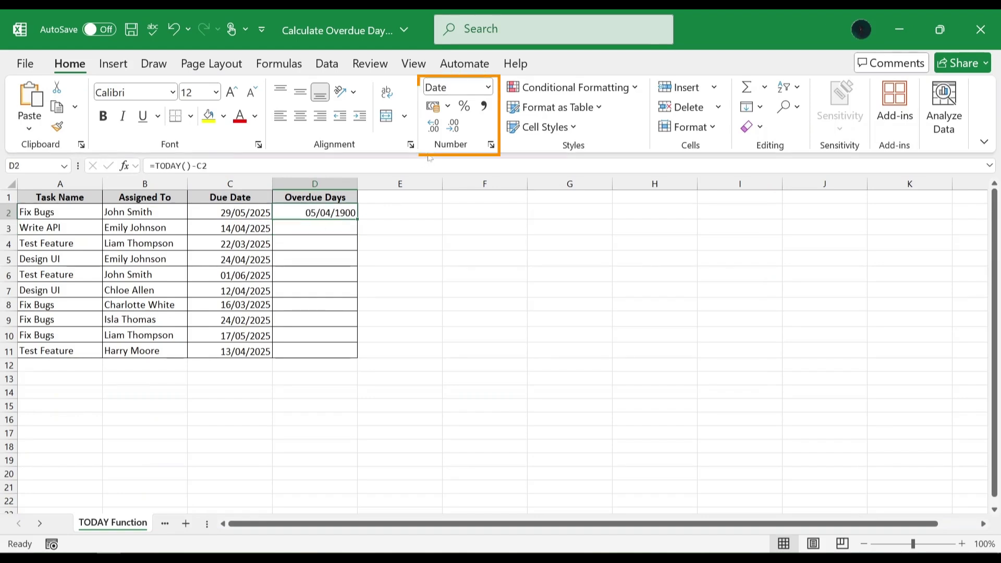
left_click(488, 87)
left_click(488, 114)
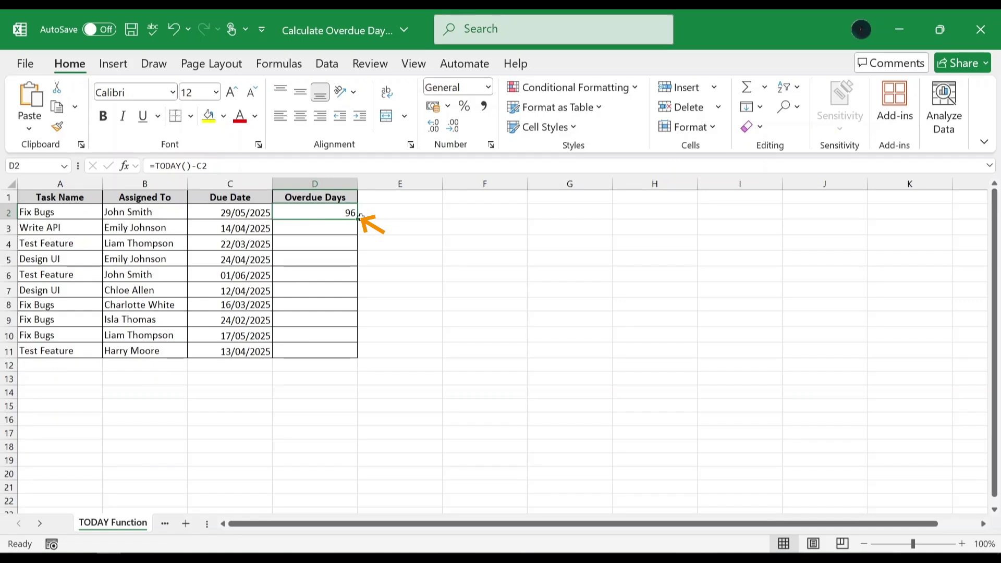
left_click_drag(357, 218, 358, 357)
left_click(395, 213)
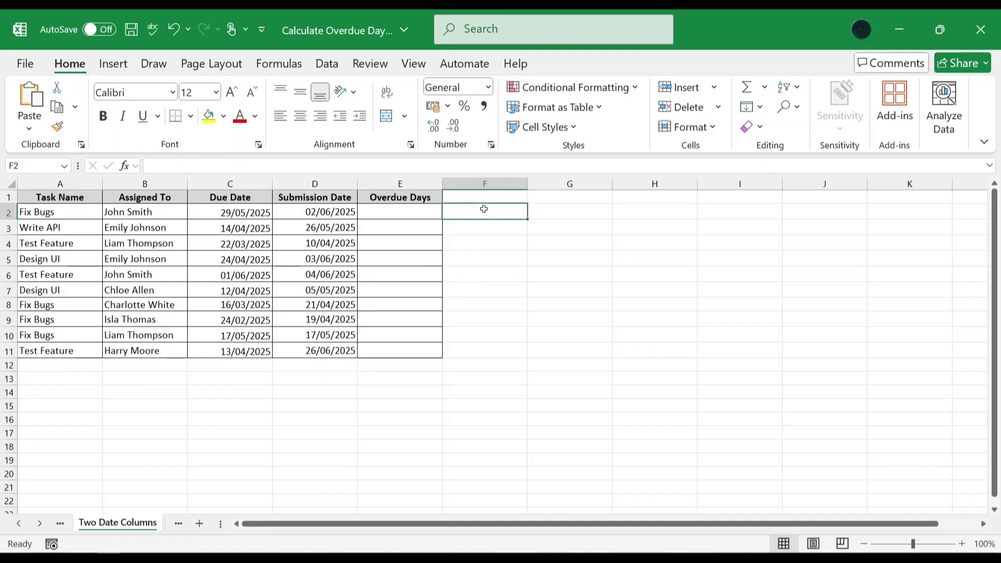
- Select E2, the first Overdue Days cell on the Two Date Columns sheet
left_click(402, 212)
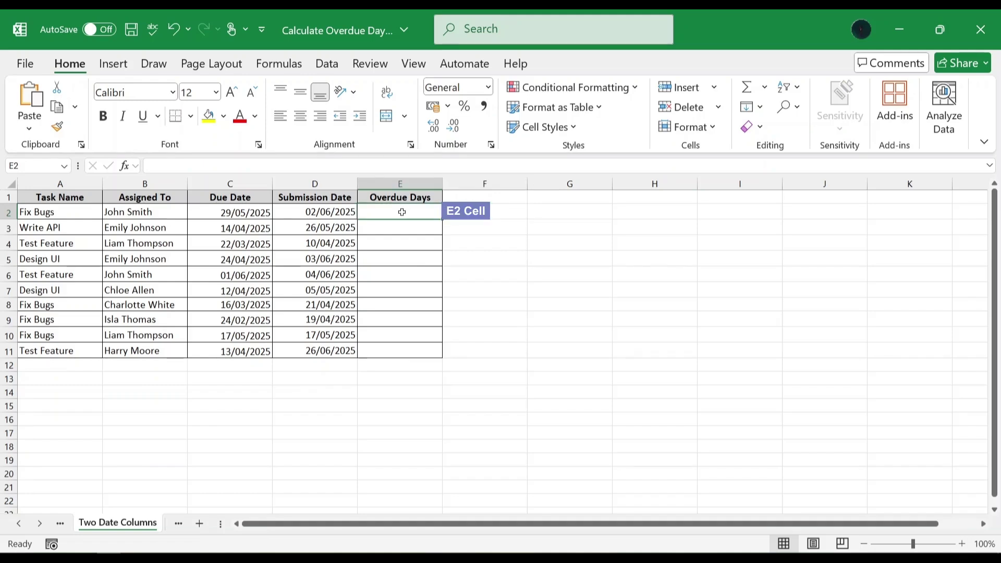
- Enter =D2-C2 in E2 and fill it down the Overdue Days column to E11
type("=")
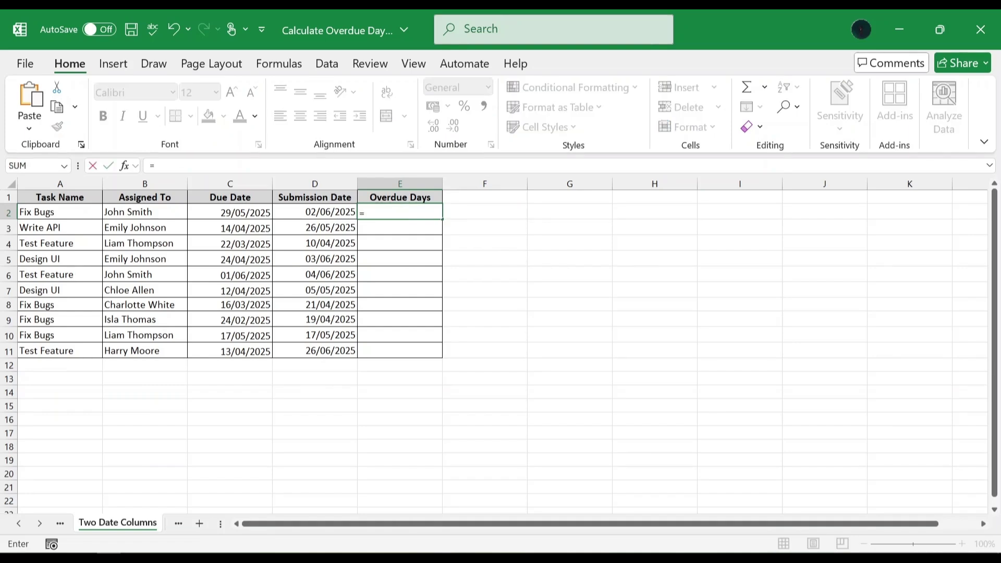
left_click(335, 212)
type("-")
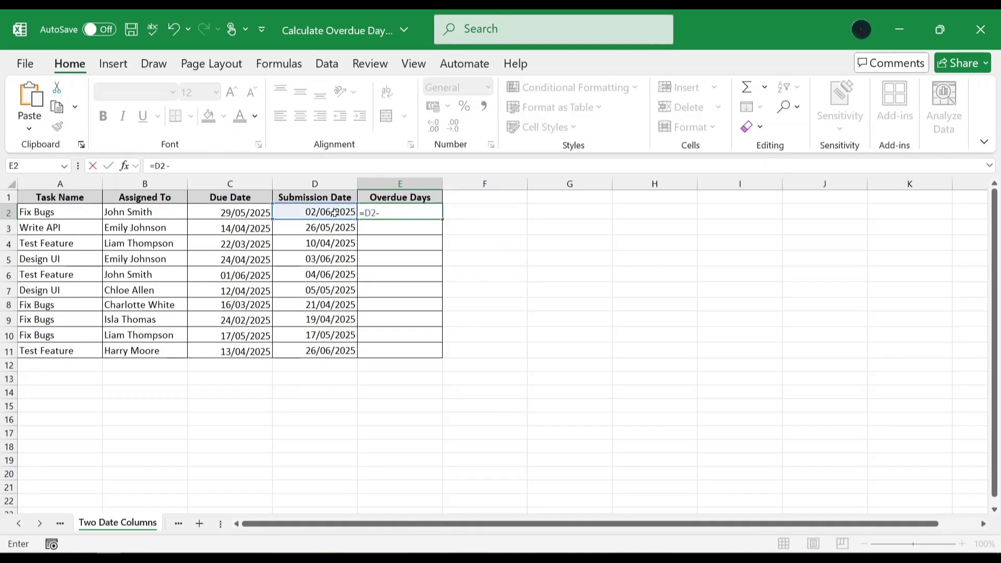
left_click(240, 211)
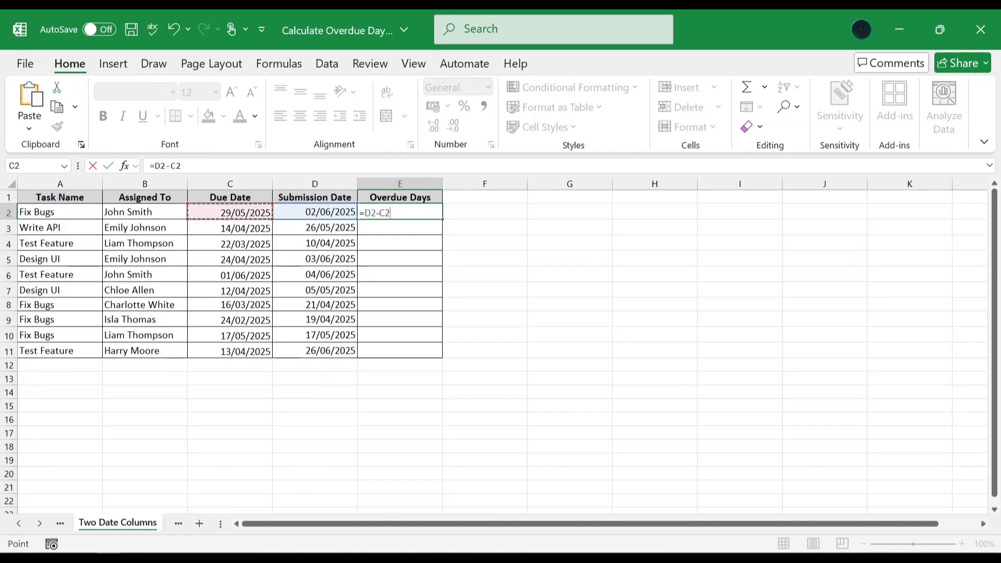
key("Return")
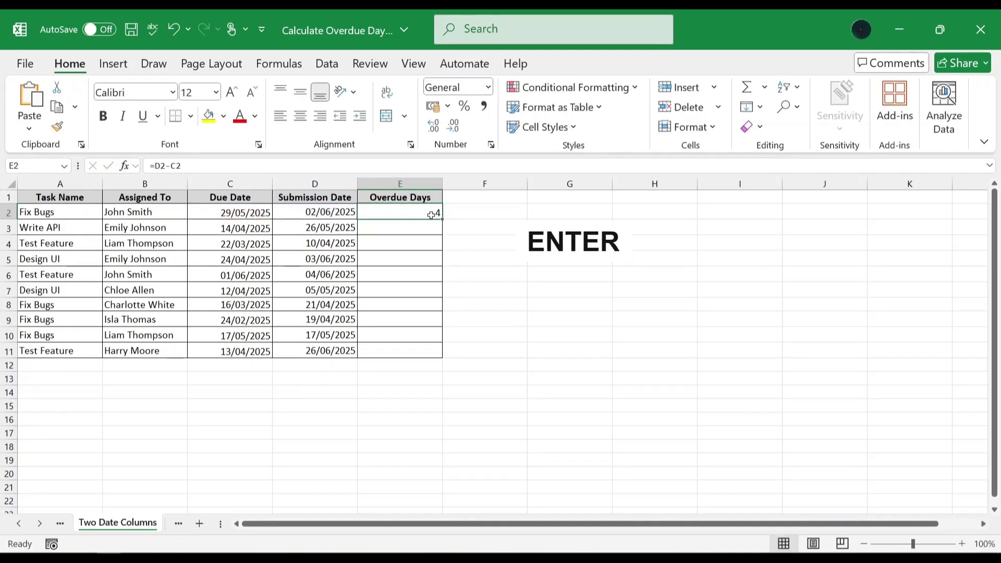
double_click(447, 219)
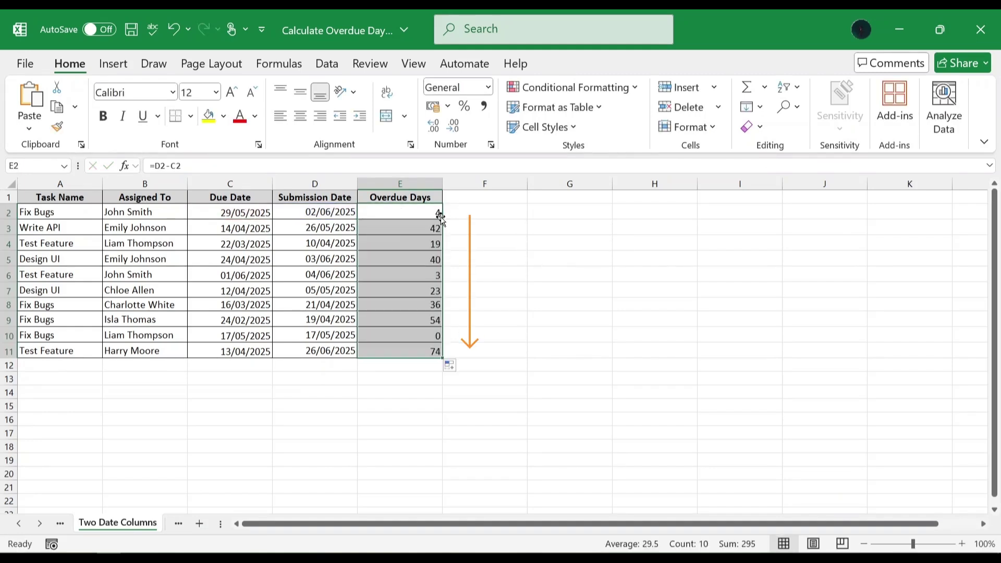
left_click(478, 211)
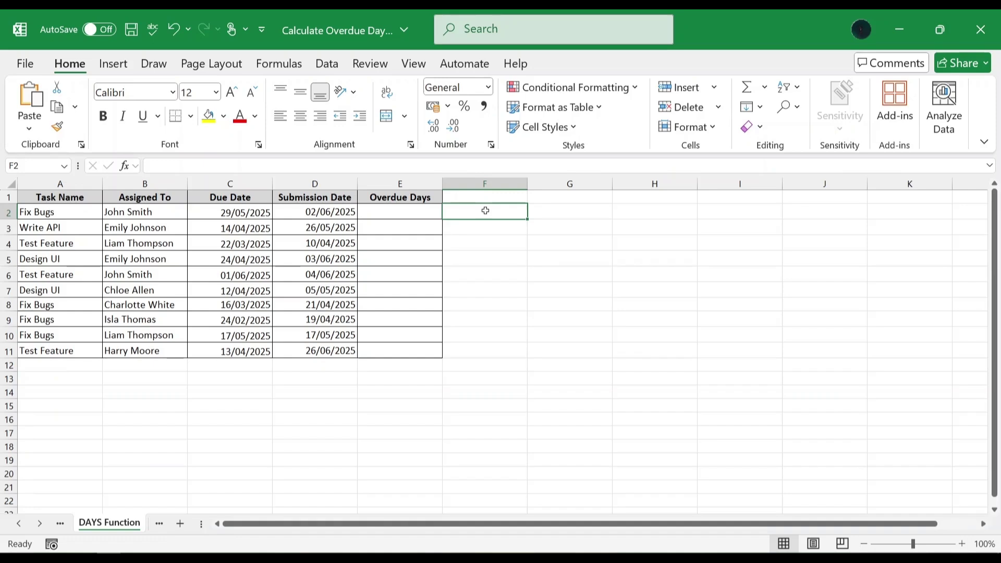
- Enter =DAYS(D2,C2) in E2 on the DAYS Function sheet
left_click(410, 212)
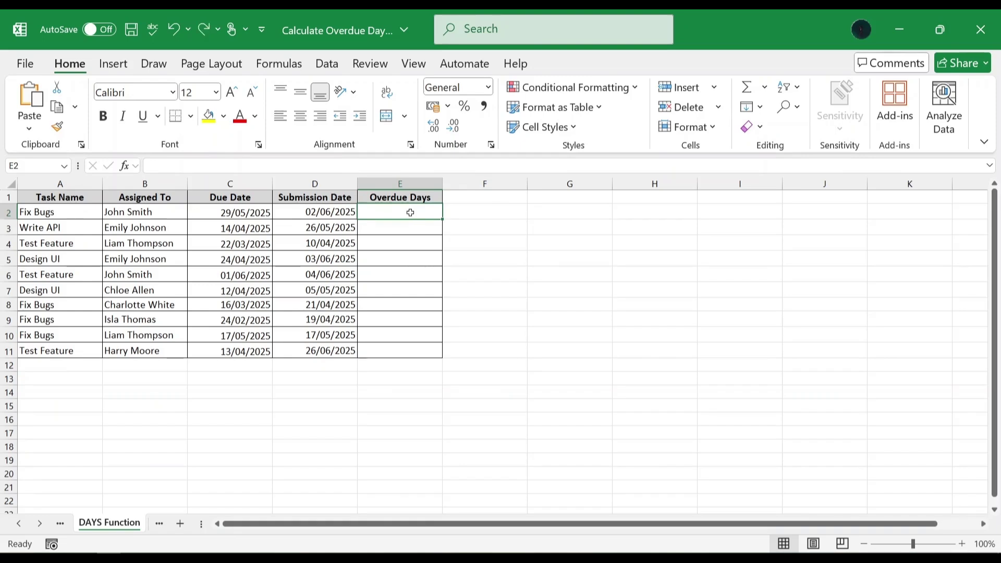
type("=days")
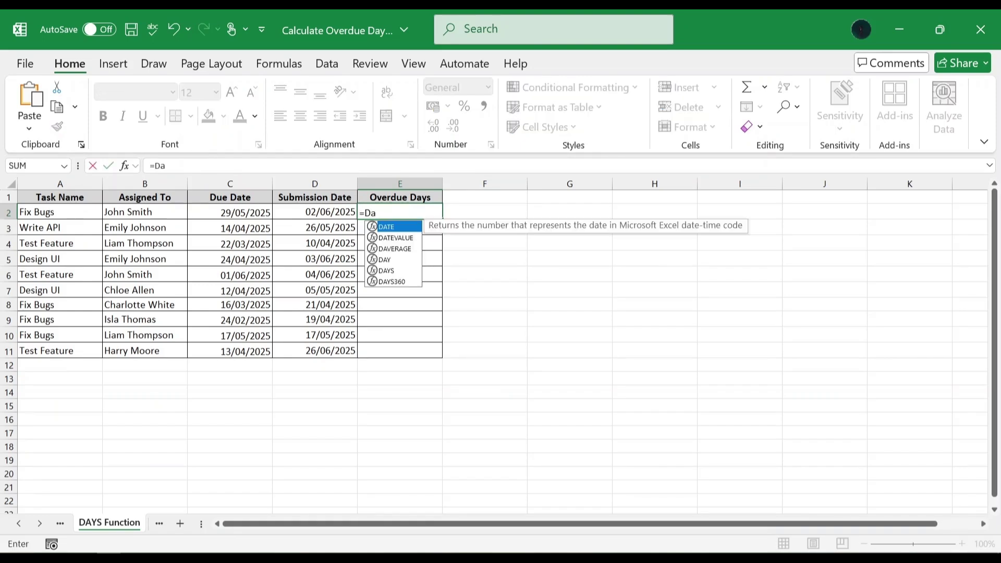
key("Tab")
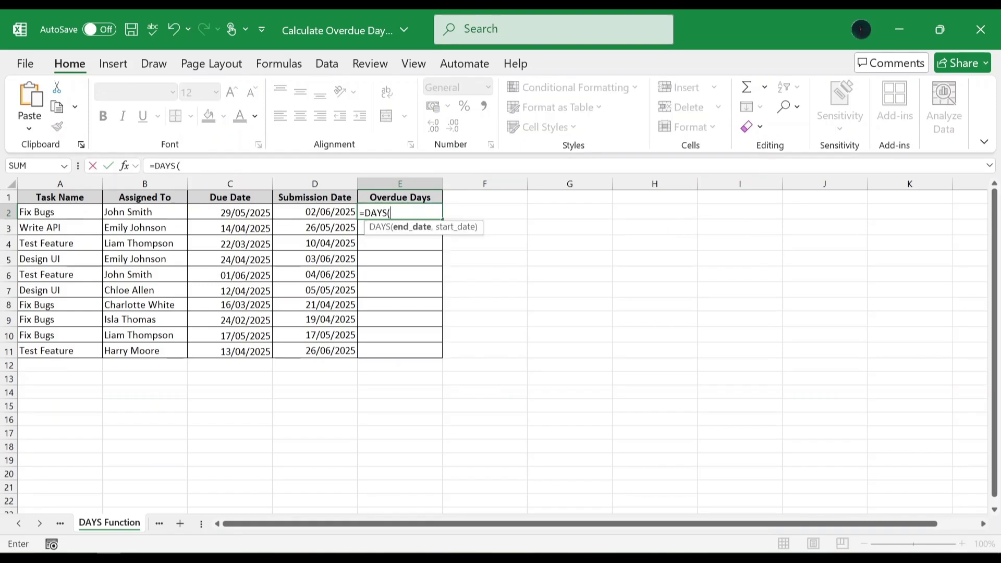
left_click(324, 212)
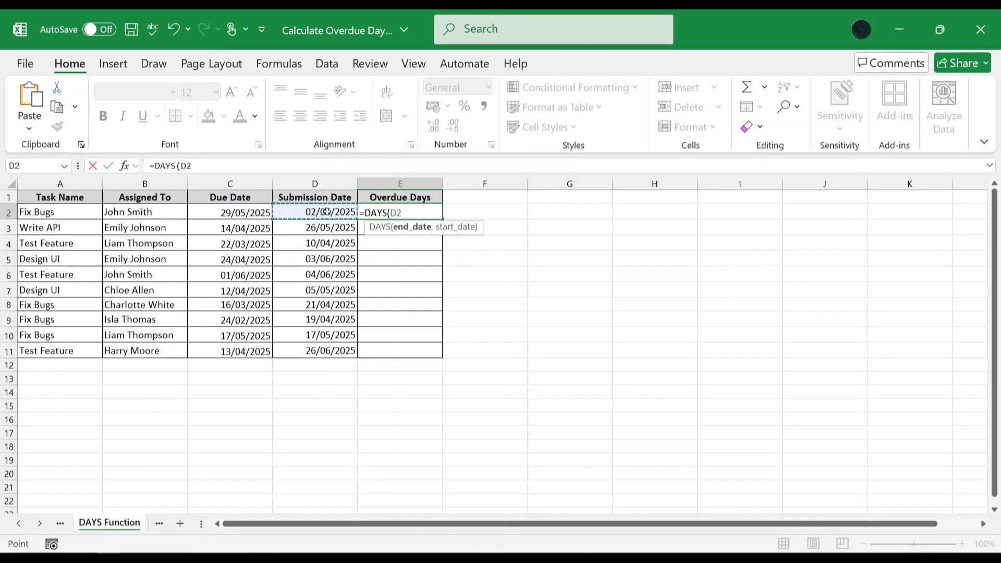
type(",")
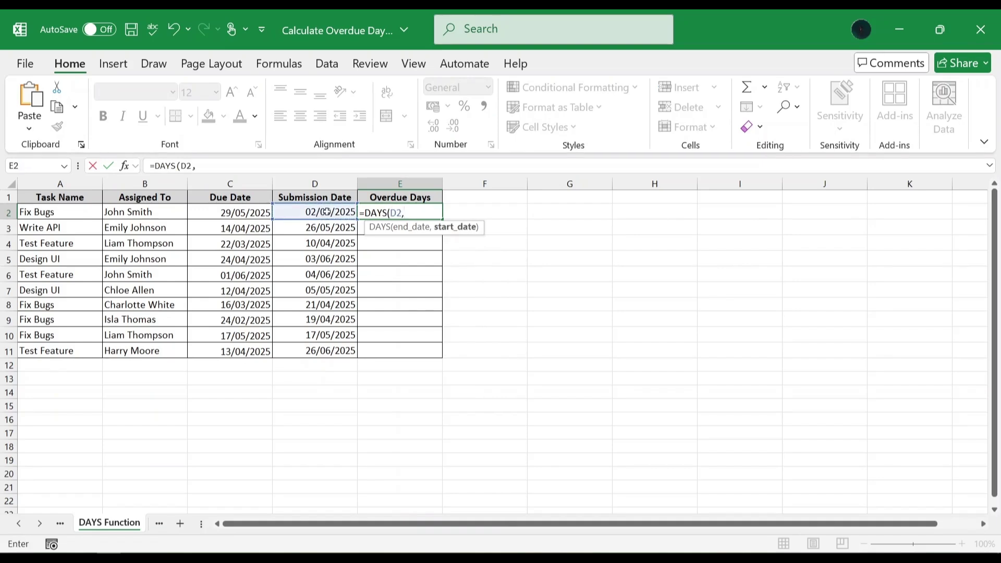
left_click(253, 211)
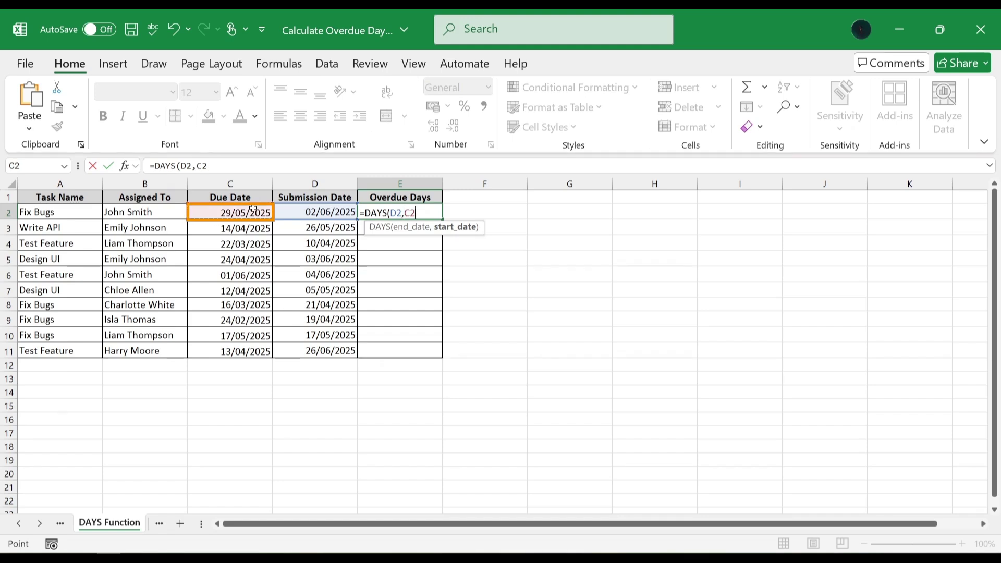
type(")")
key("Return")
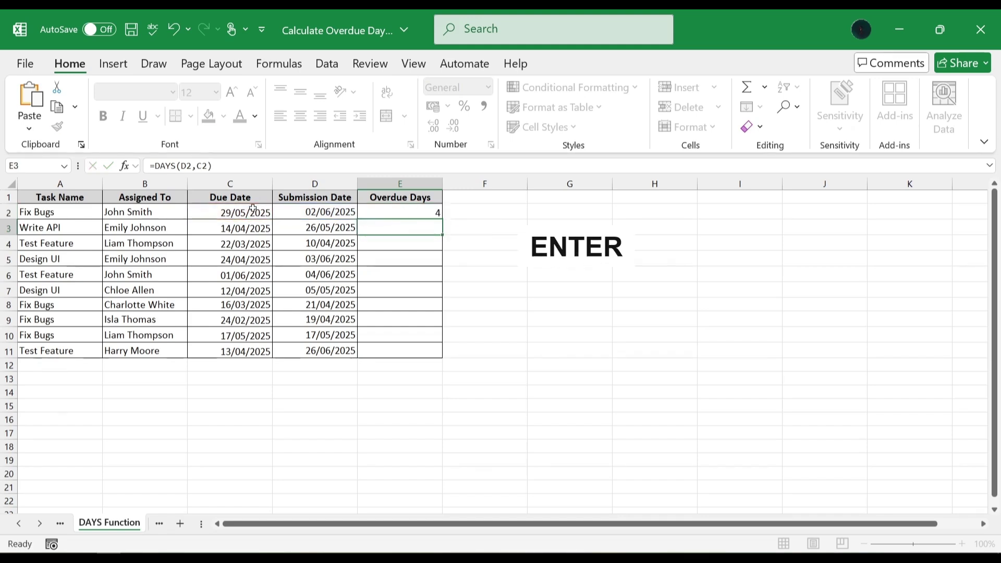
- Copy E2's DAYS formula down the Overdue Days column to E11
left_click(436, 213)
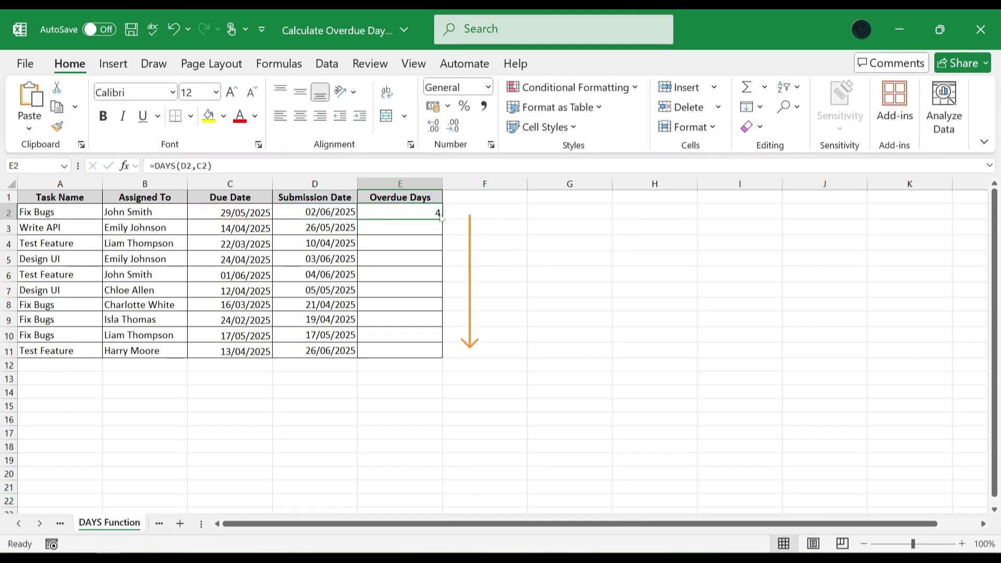
left_click_drag(441, 218, 442, 355)
left_click(487, 209)
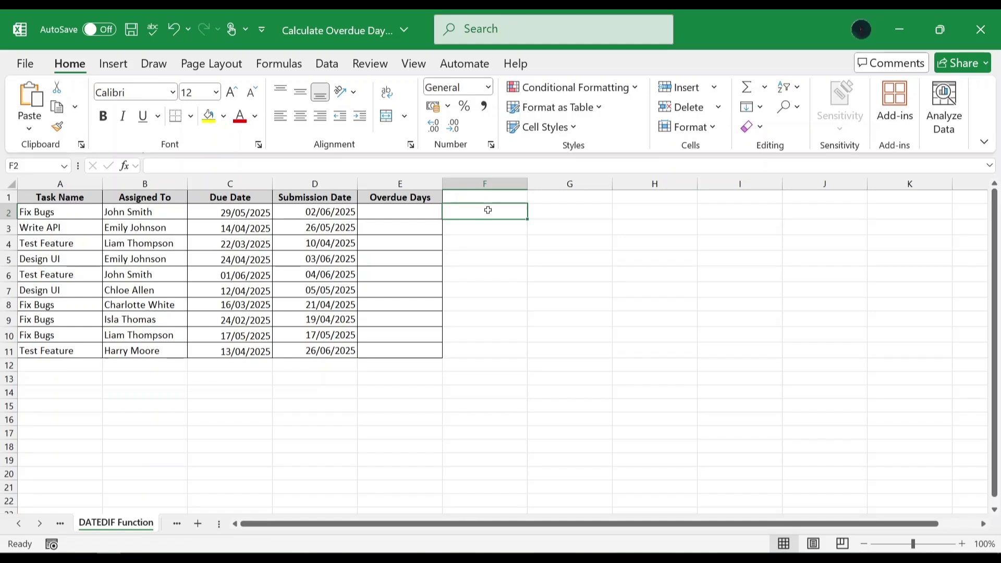
- Enter =DATEDIF(C2,D2,"d") in E2 to count days between due and submission dates
left_click(398, 213)
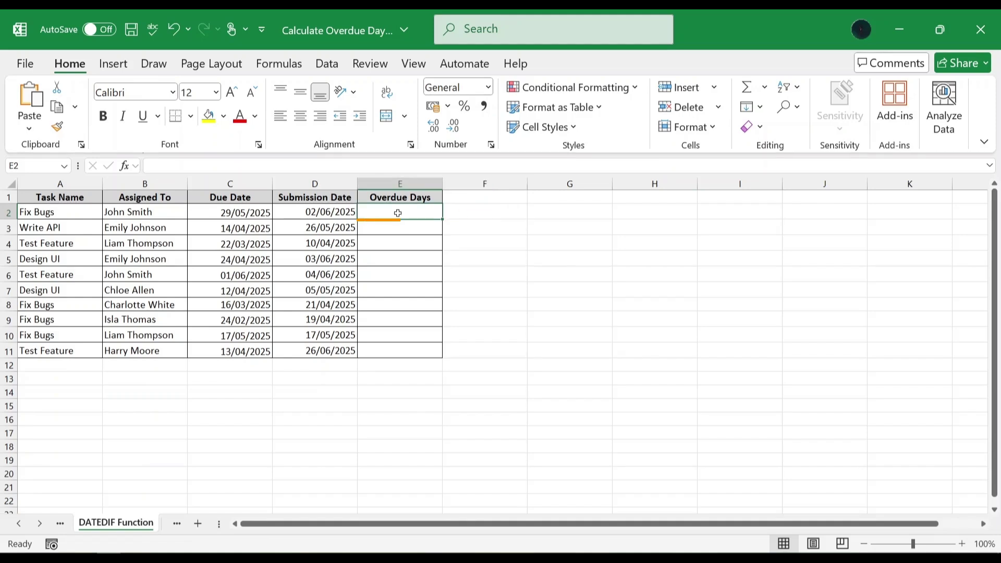
type("=")
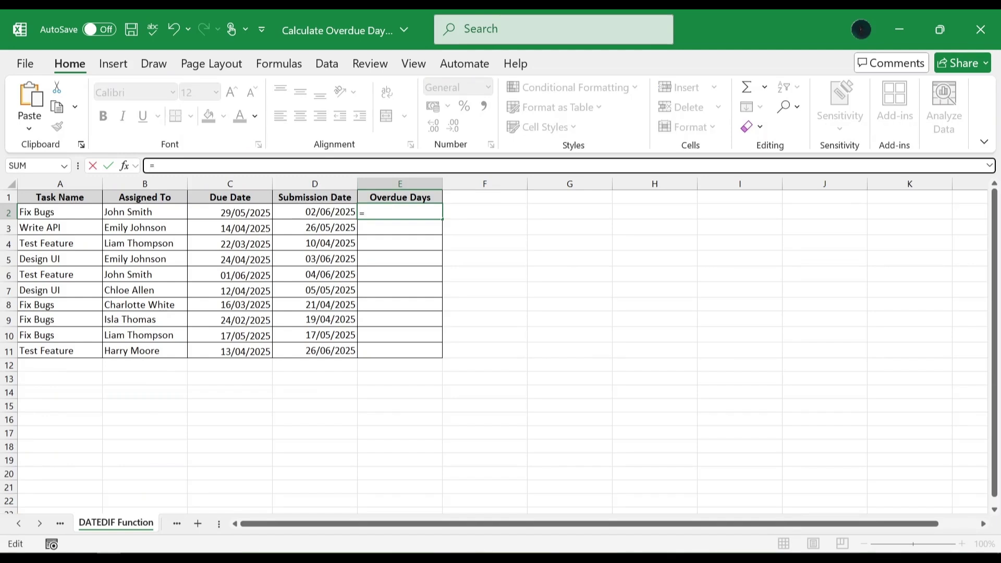
type("DATEDIF")
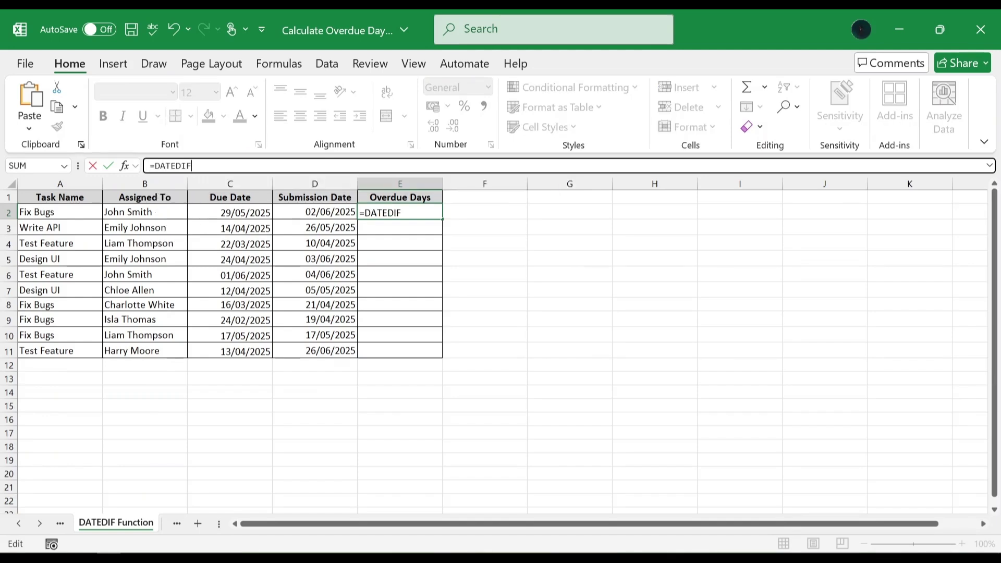
type("(")
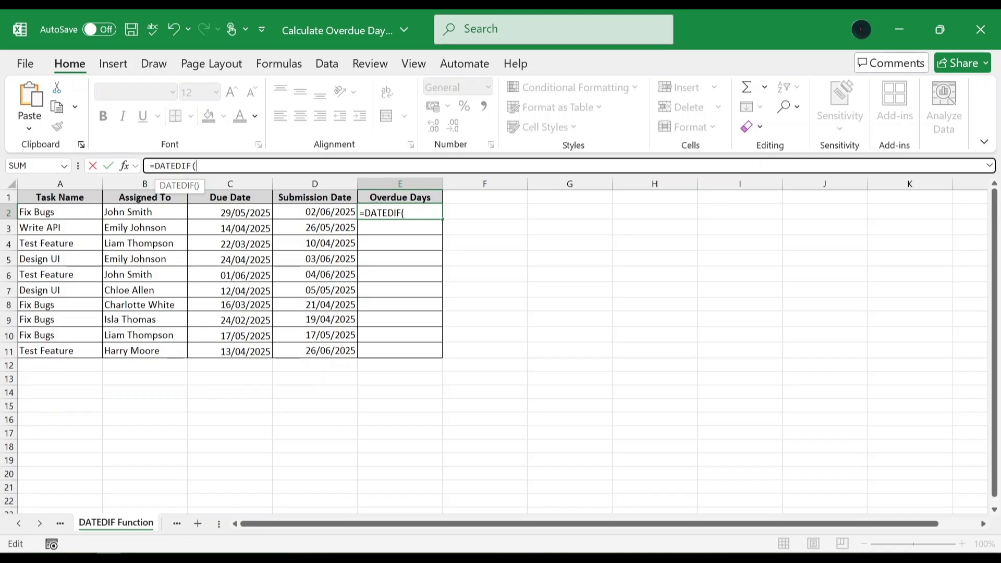
left_click(244, 214)
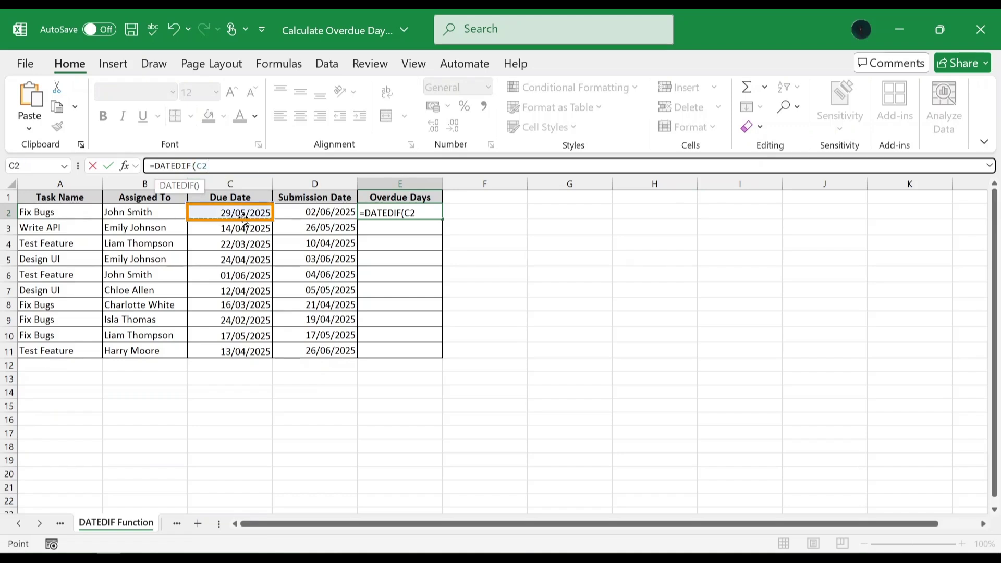
type(",")
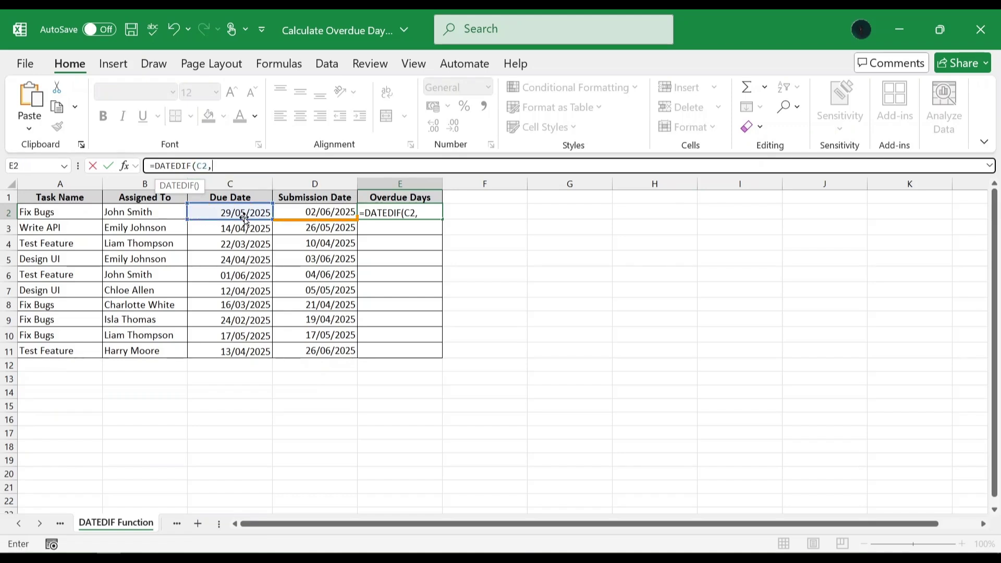
left_click(306, 211)
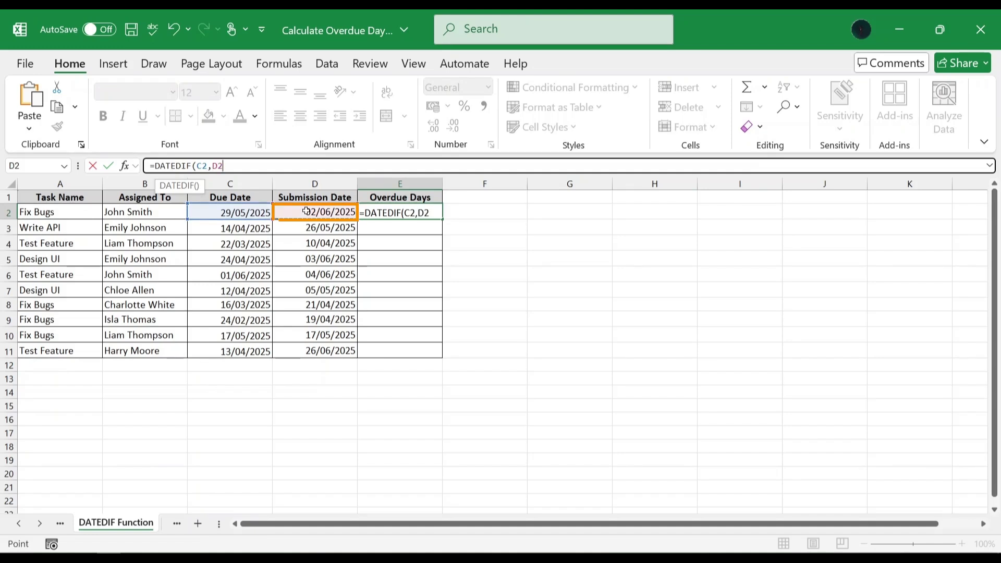
type(",")
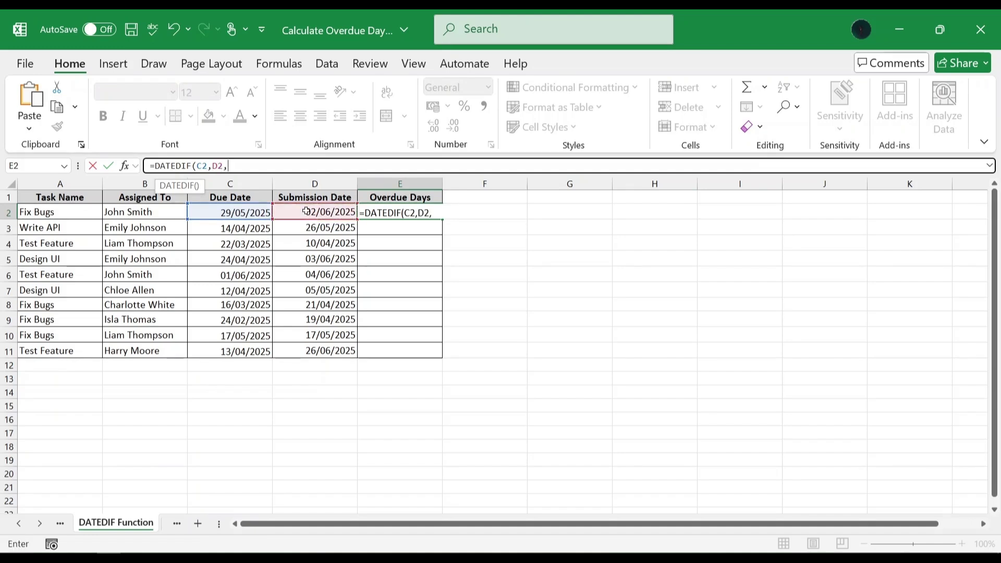
type("\"d\")")
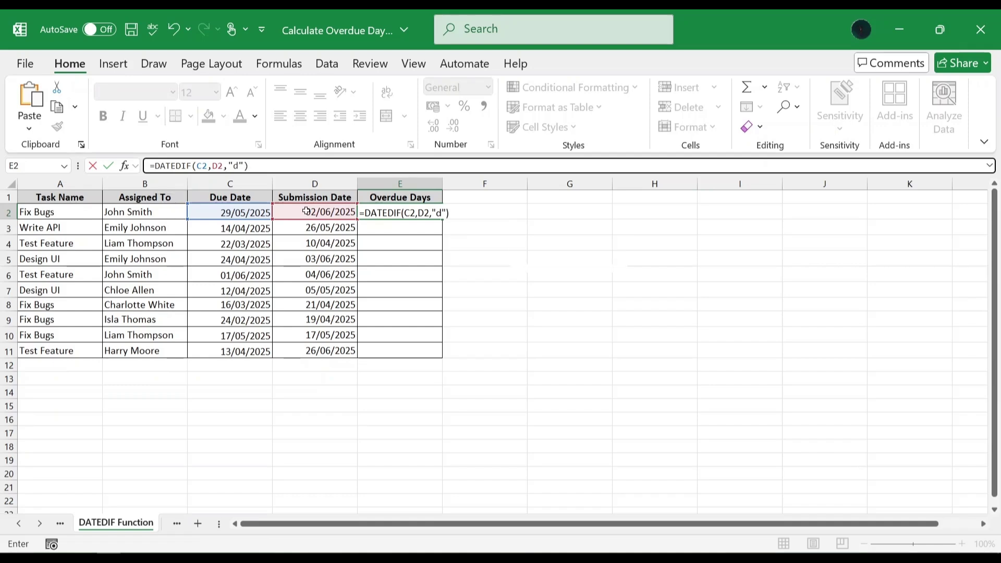
key("Return")
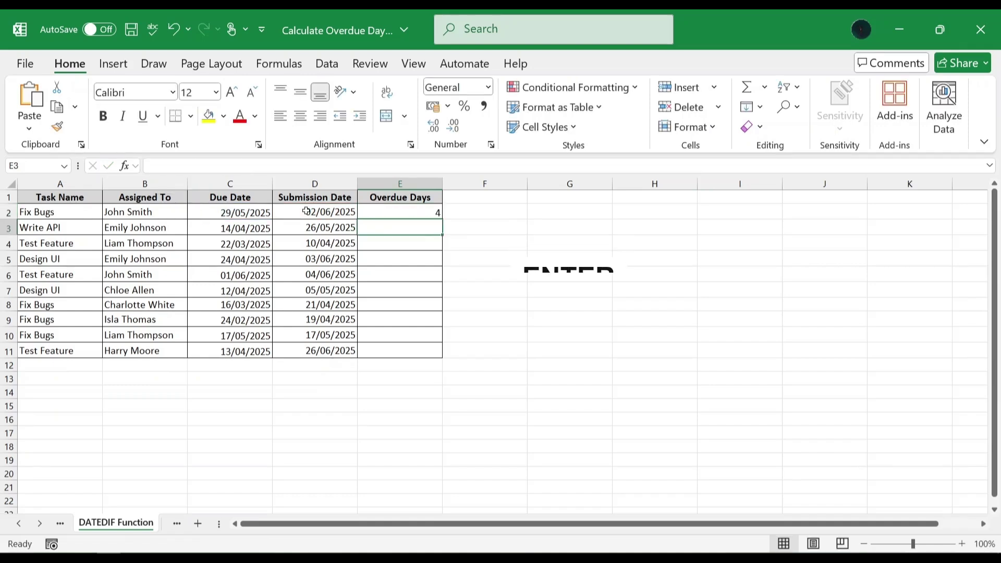
- Fill E2's DATEDIF formula down to E11
left_click(432, 212)
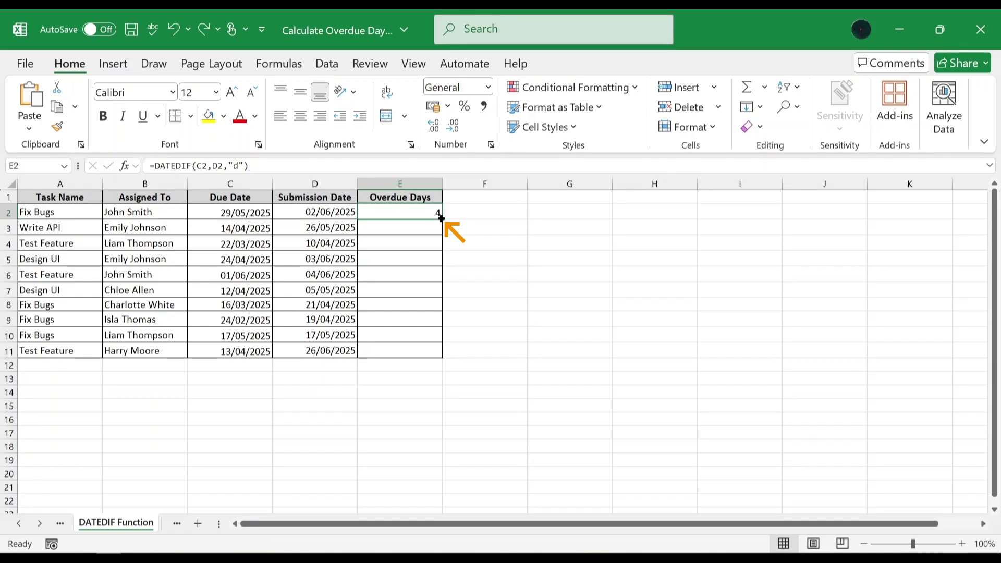
double_click(441, 219)
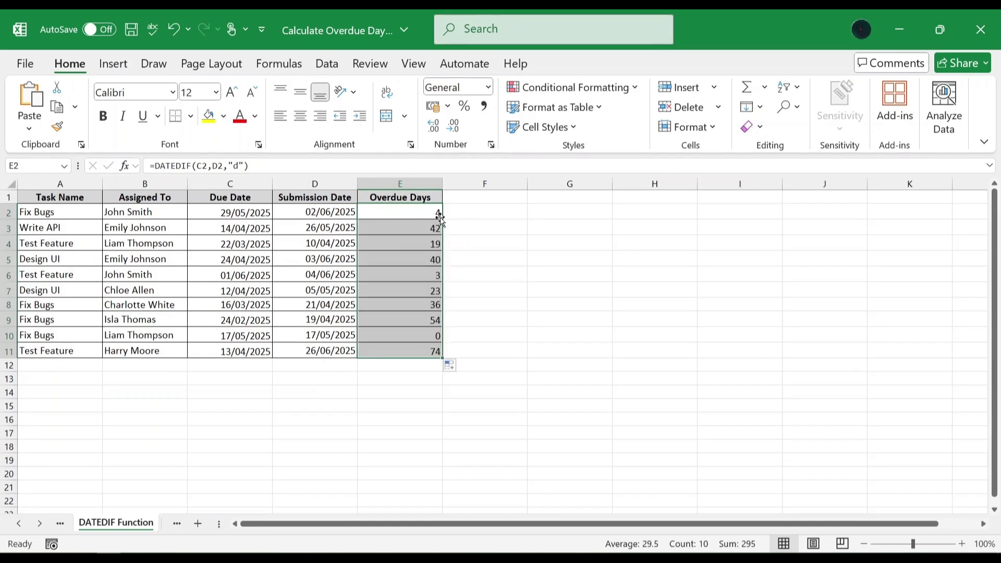
left_click(474, 214)
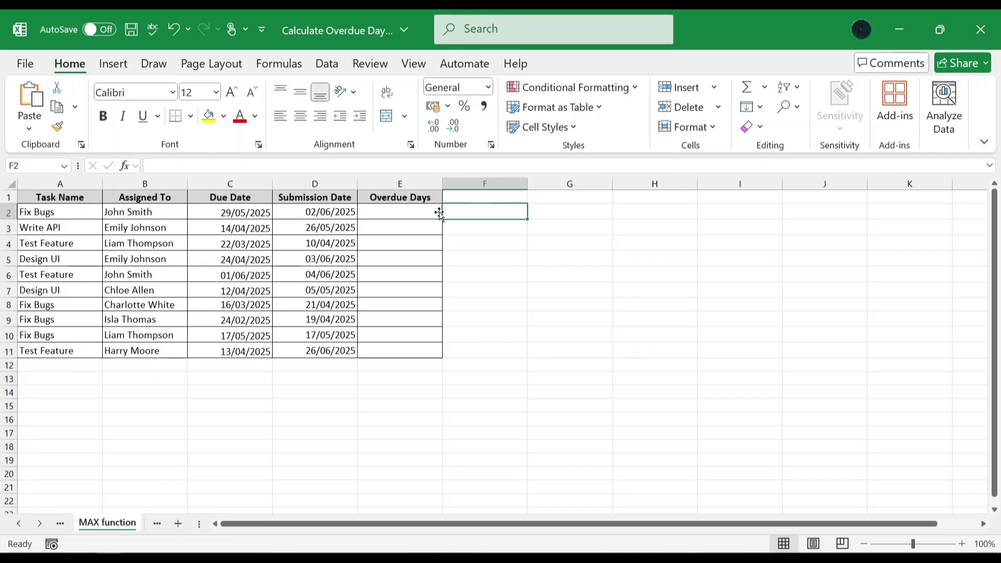
- Select E2 on the MAX function sheet and begin a =MAX formula
left_click(422, 208)
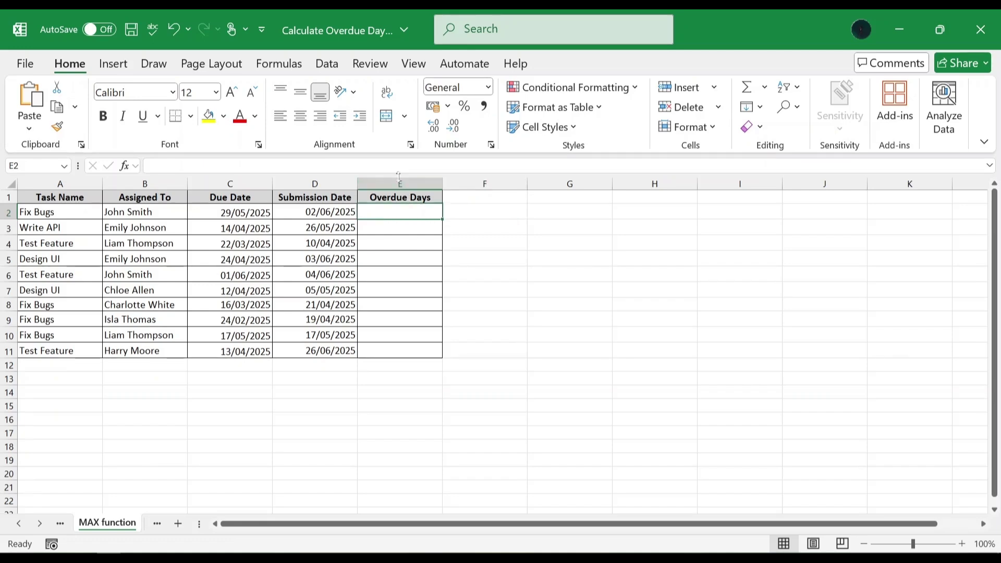
left_click(157, 166)
type("=")
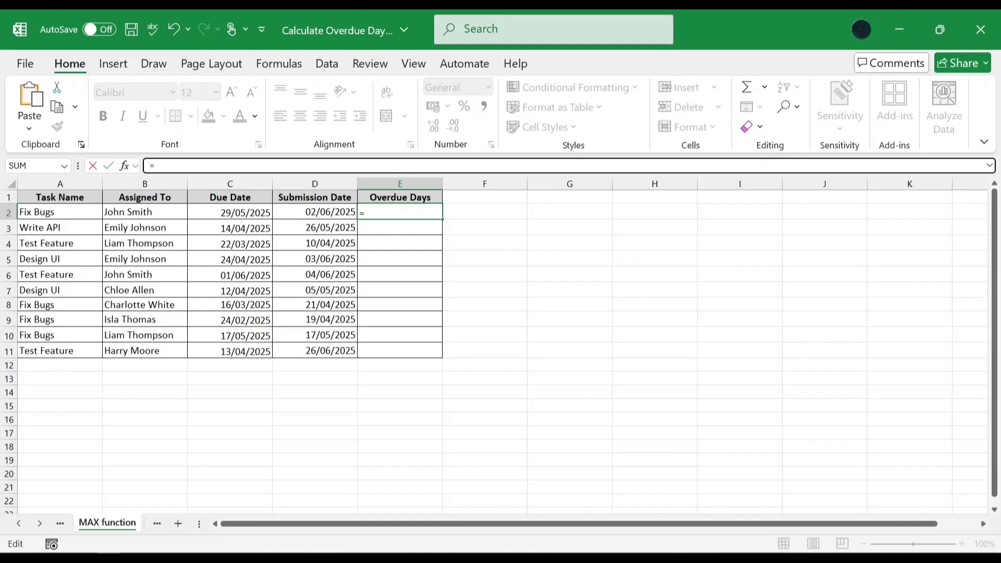
type("Max")
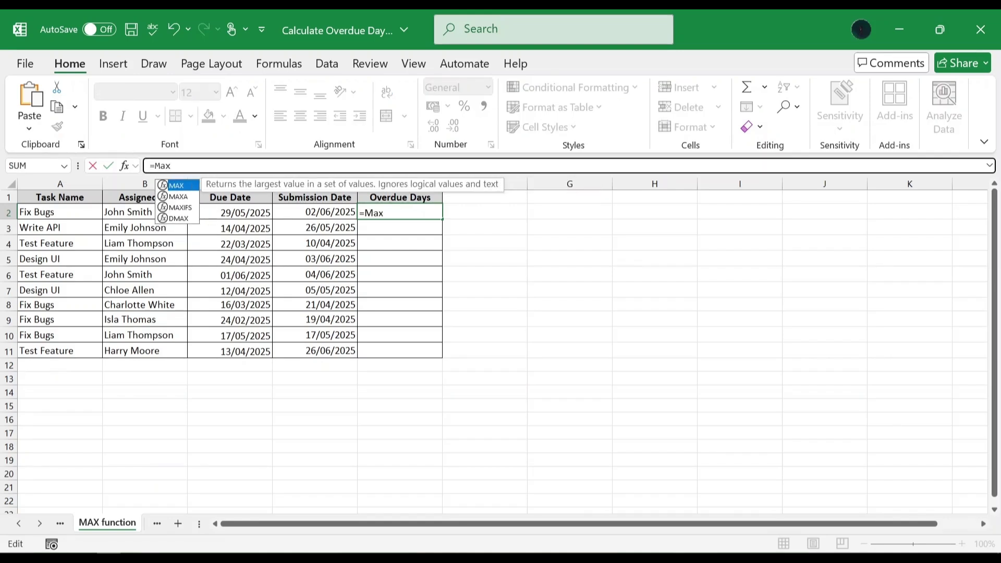
- Complete =MAX(0,D2-C2) in E2 so overdue days never drop below zero
key("Tab")
type("0")
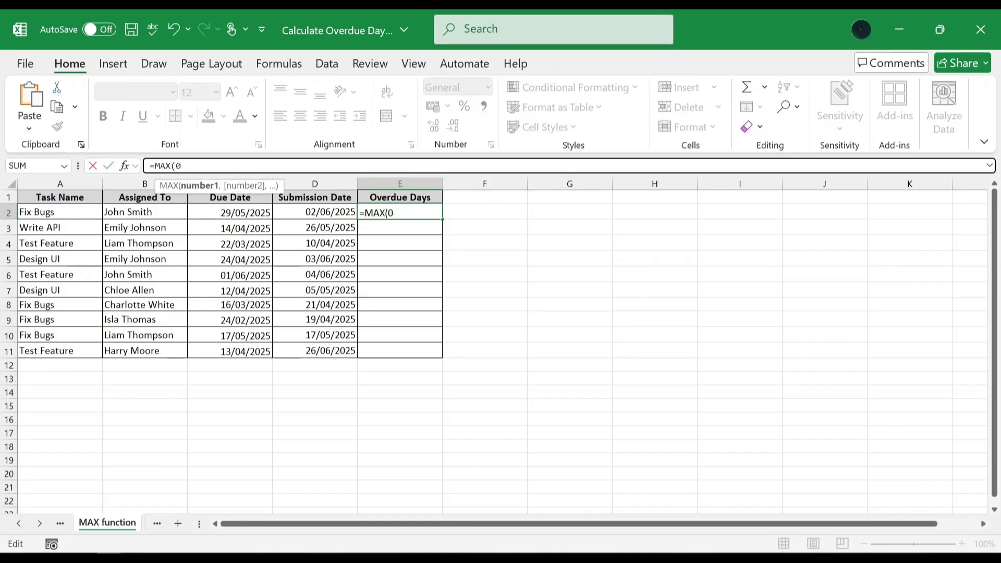
type(",")
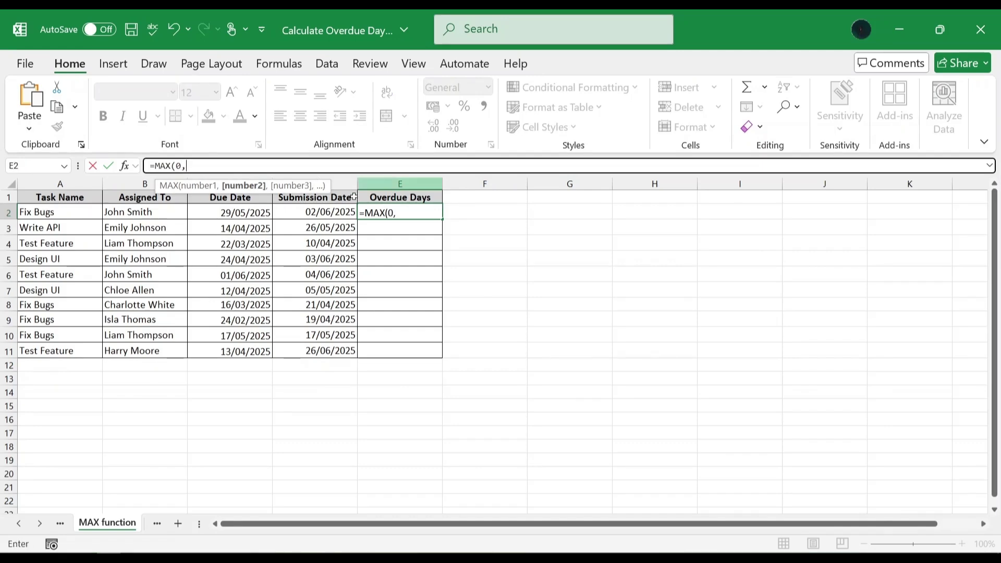
left_click(336, 210)
type("-")
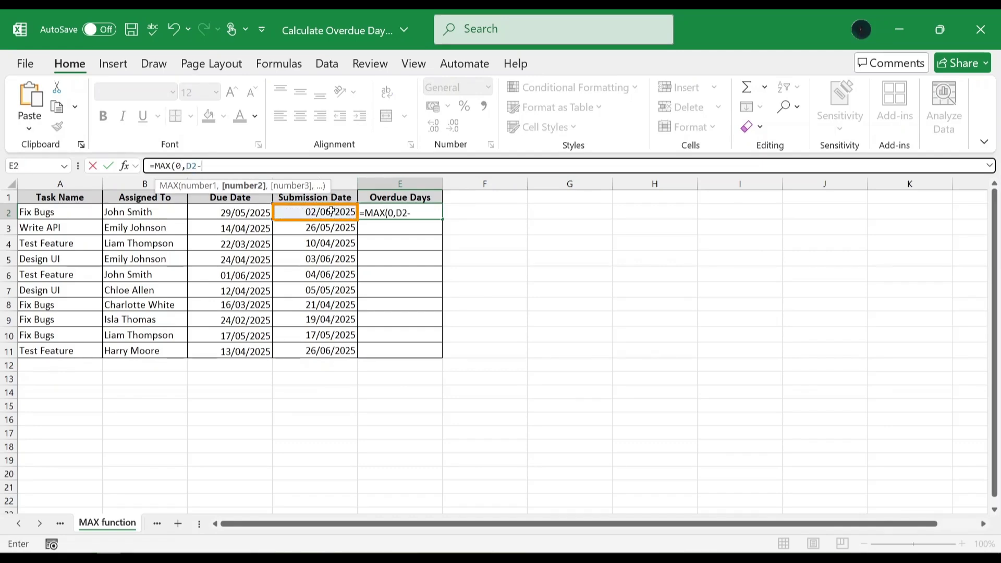
left_click(224, 212)
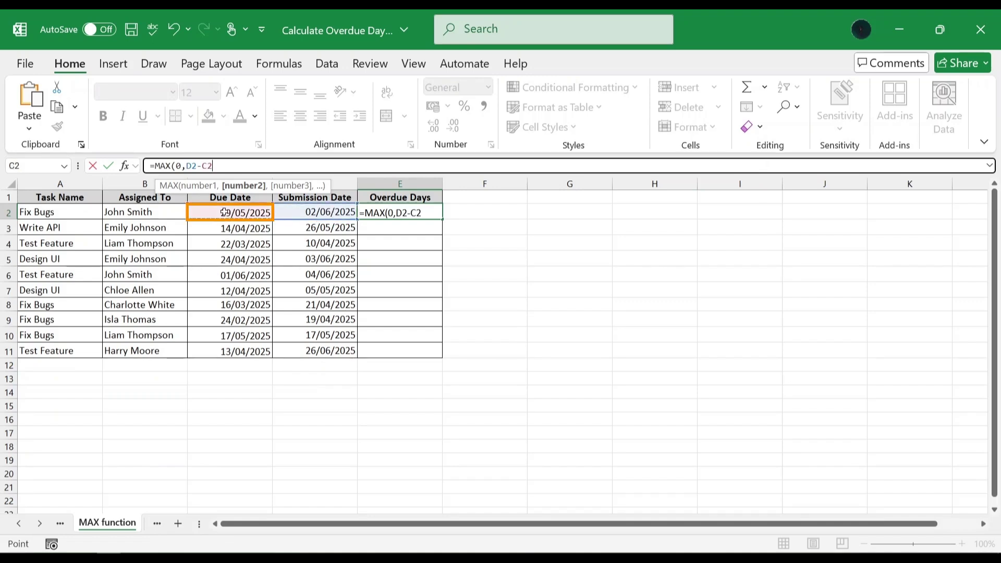
type(")")
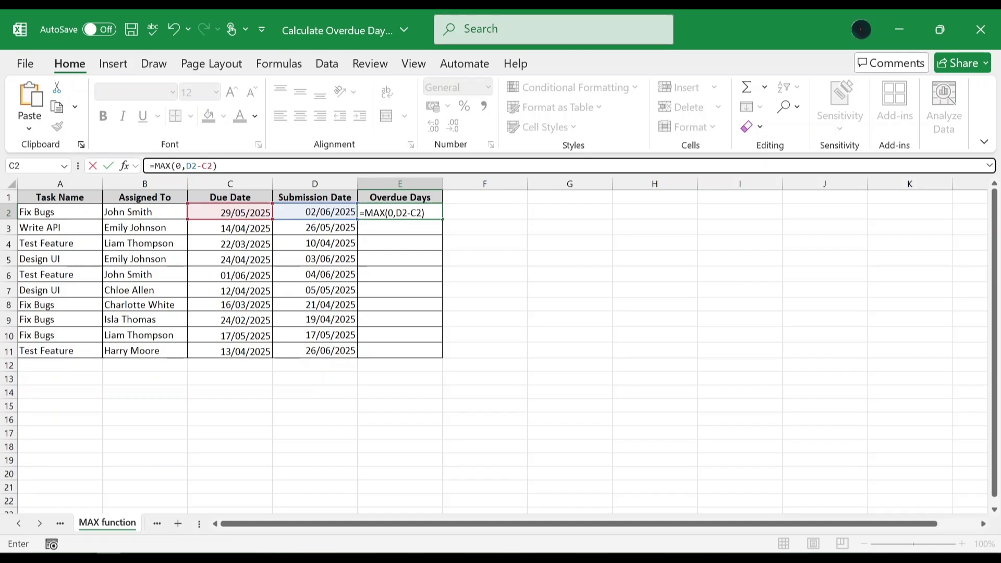
key("Return")
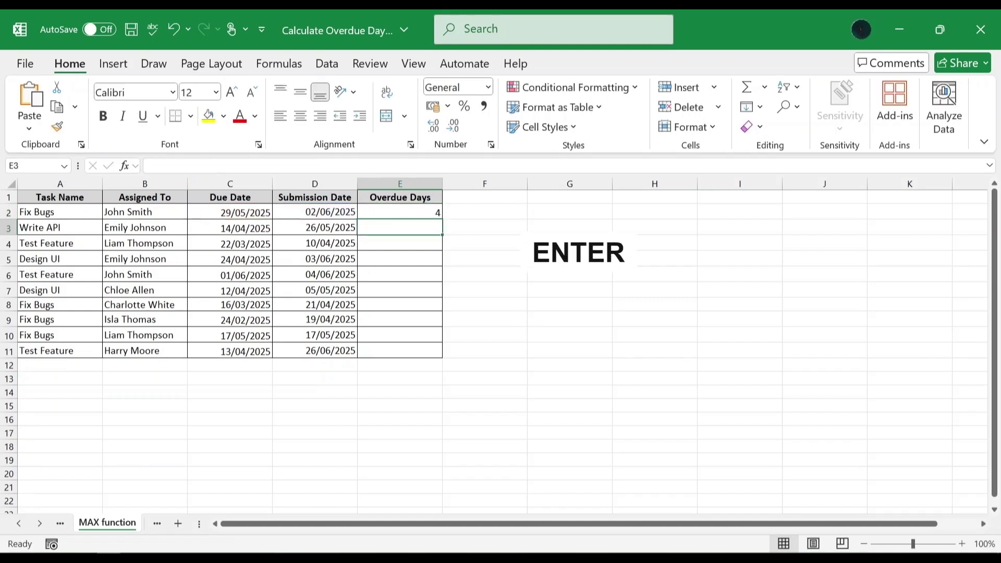
- Copy E2's MAX formula down the Overdue Days column to E11
left_click(438, 213)
left_click_drag(442, 219, 446, 360)
left_click(485, 209)
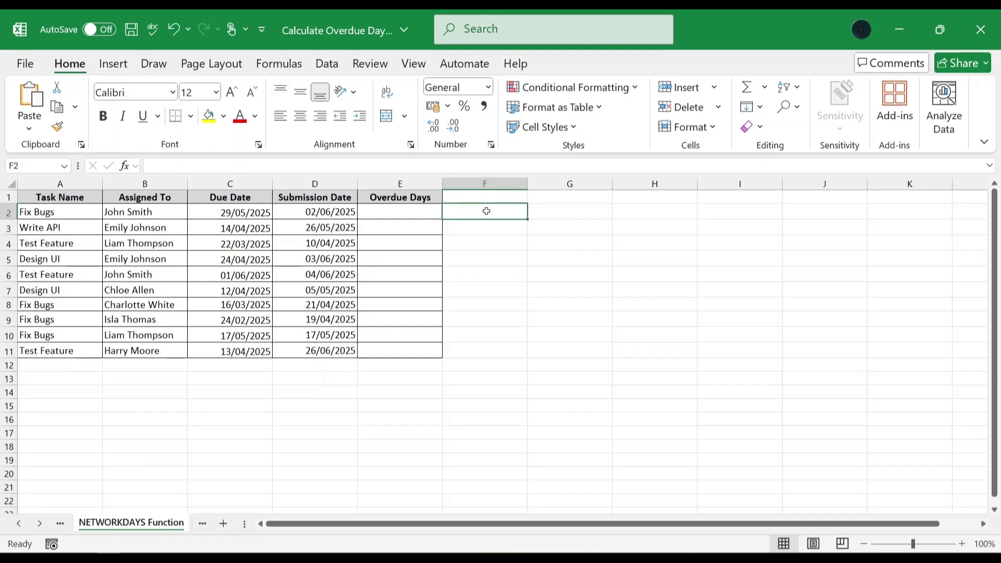
- Select cell E2 on the NETWORKDAYS Function sheet for the new formula
left_click(406, 212)
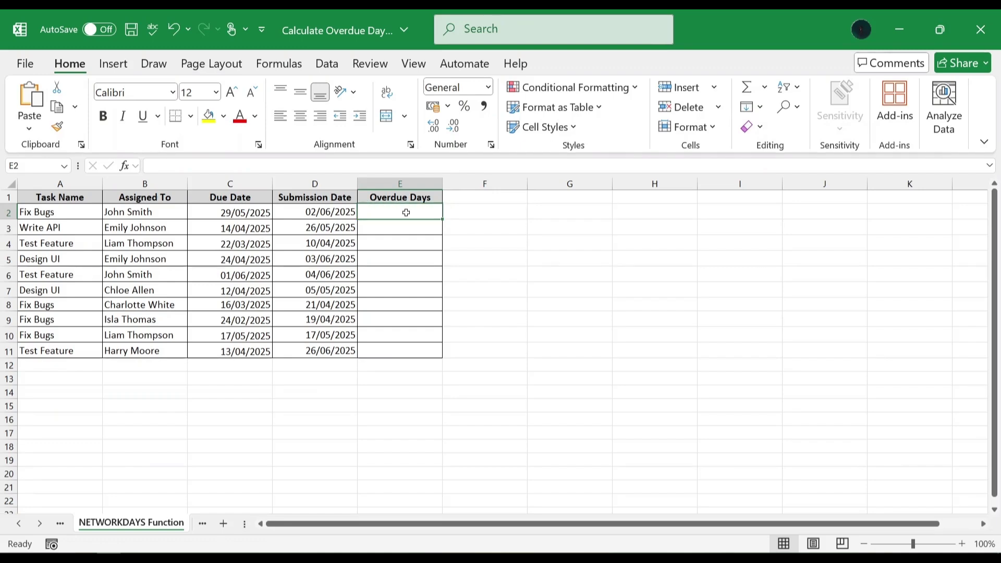
- Enter =NETWORKDAYS(C2,D2) in E2 to count working days from due to submission date
type("=")
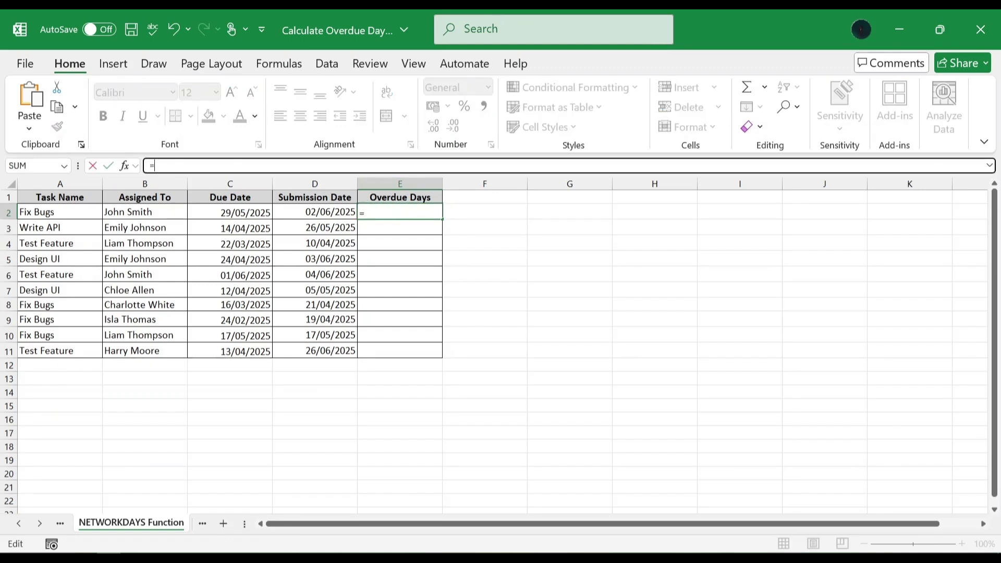
type("net")
key("Tab")
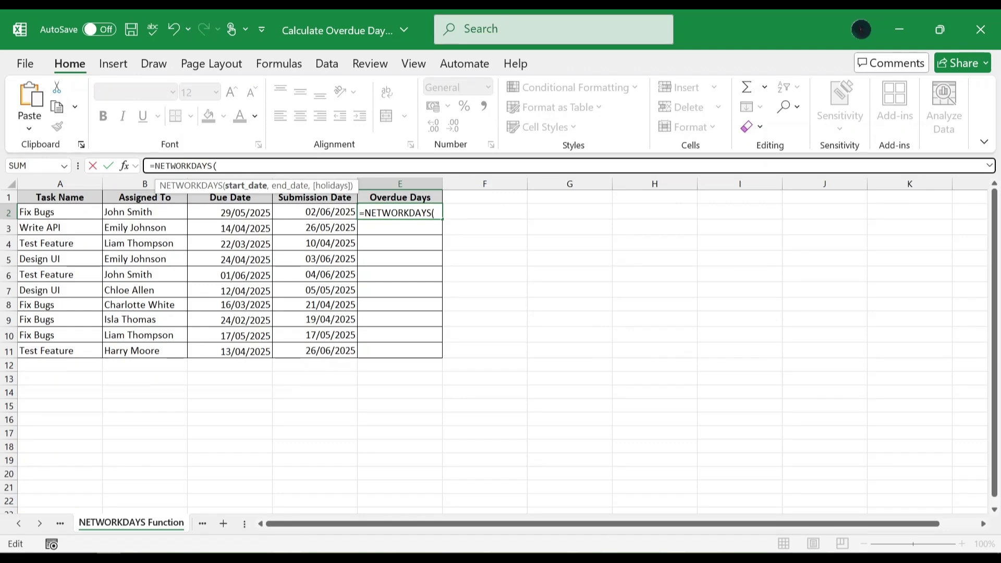
left_click(265, 213)
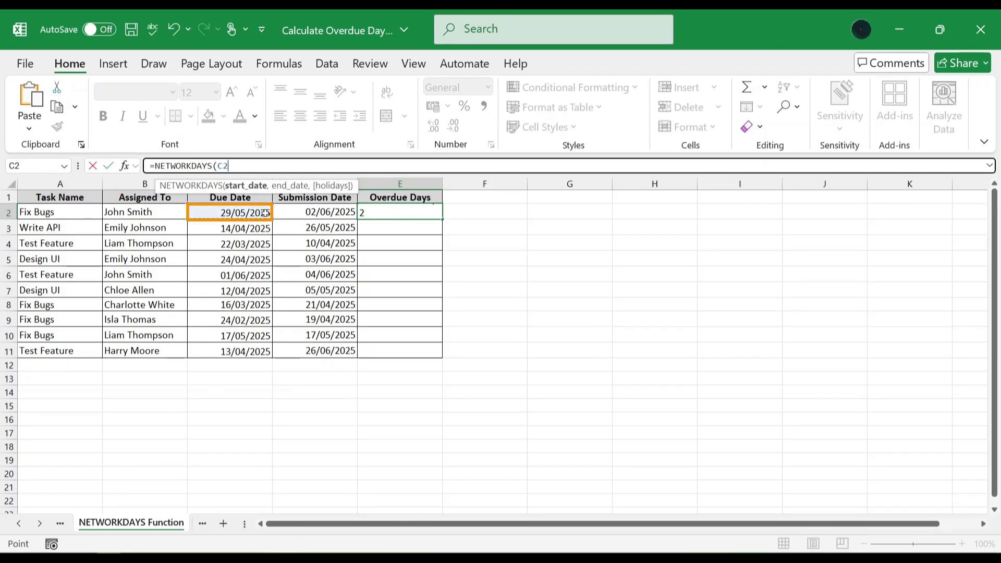
type(",")
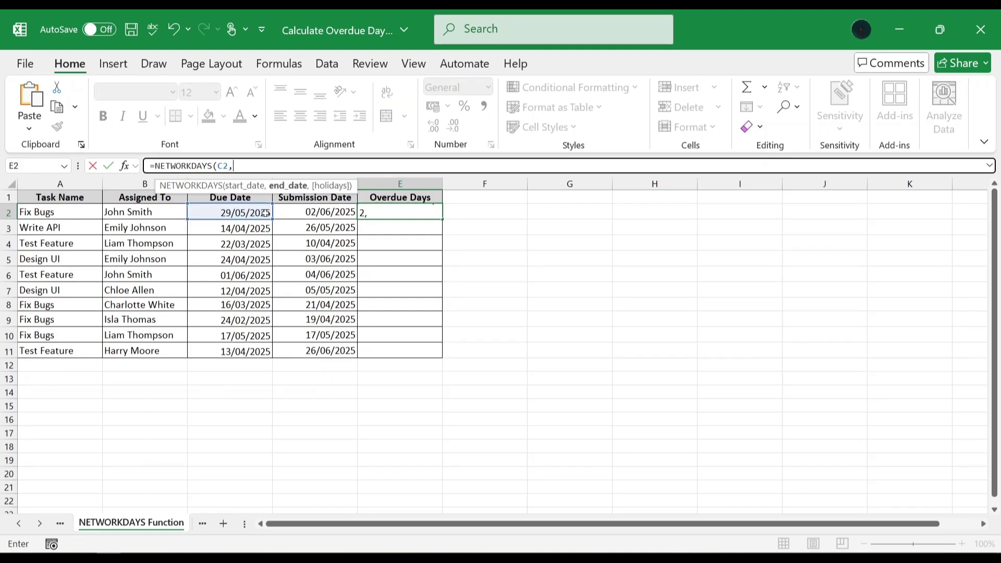
left_click(301, 214)
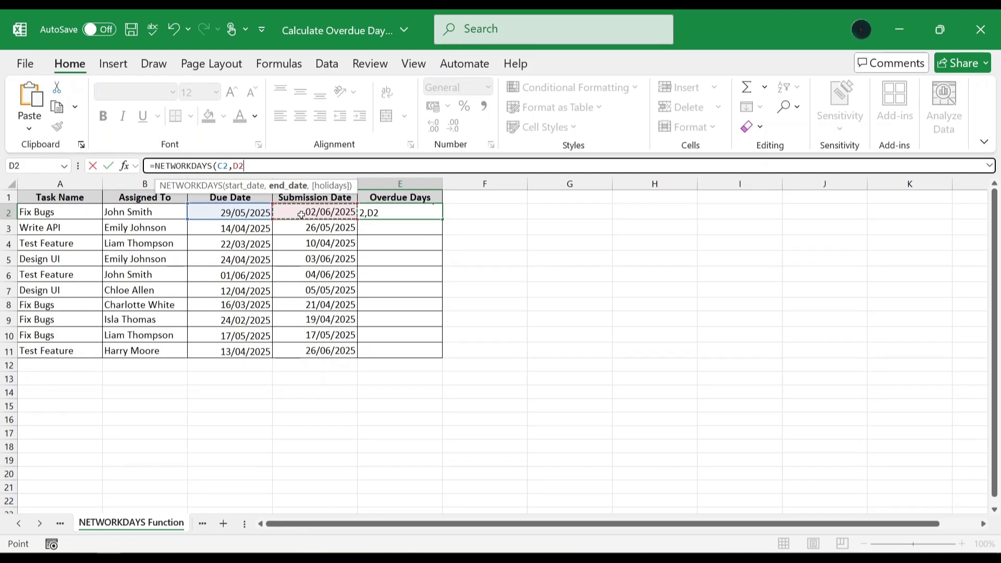
type(")")
key("Return")
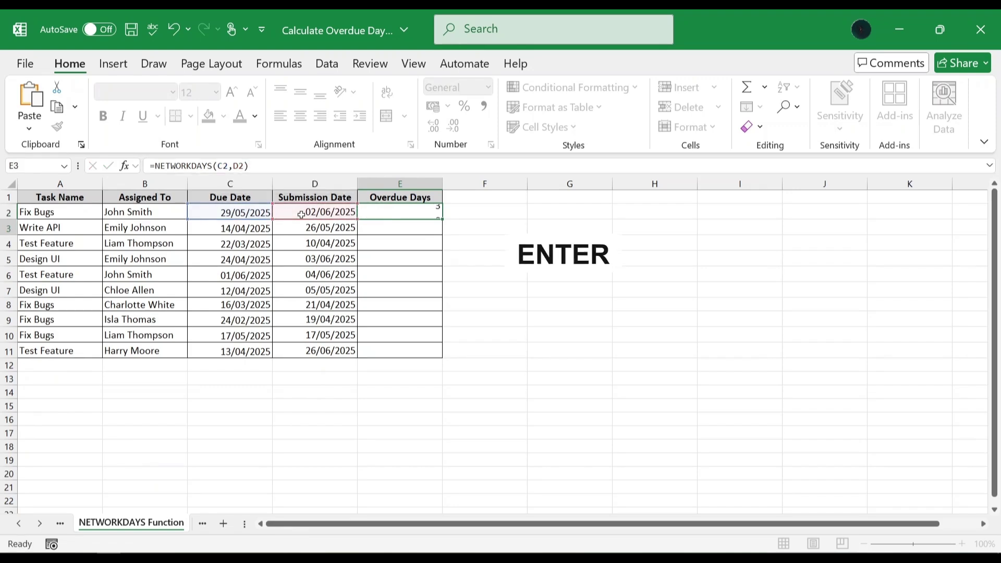
- Copy the NETWORKDAYS formula down the Overdue Days column for all task rows
left_click(432, 214)
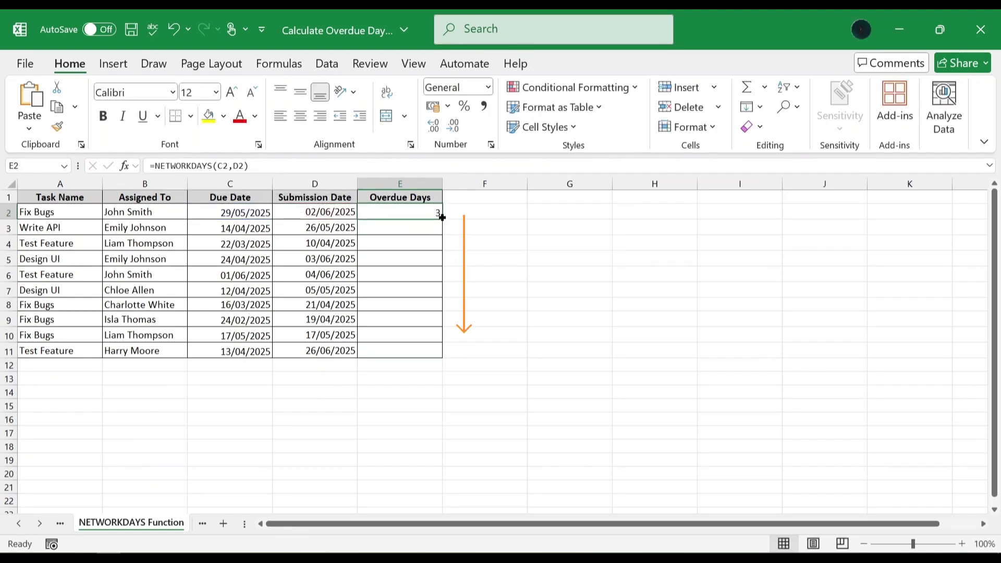
double_click(443, 214)
left_click(486, 209)
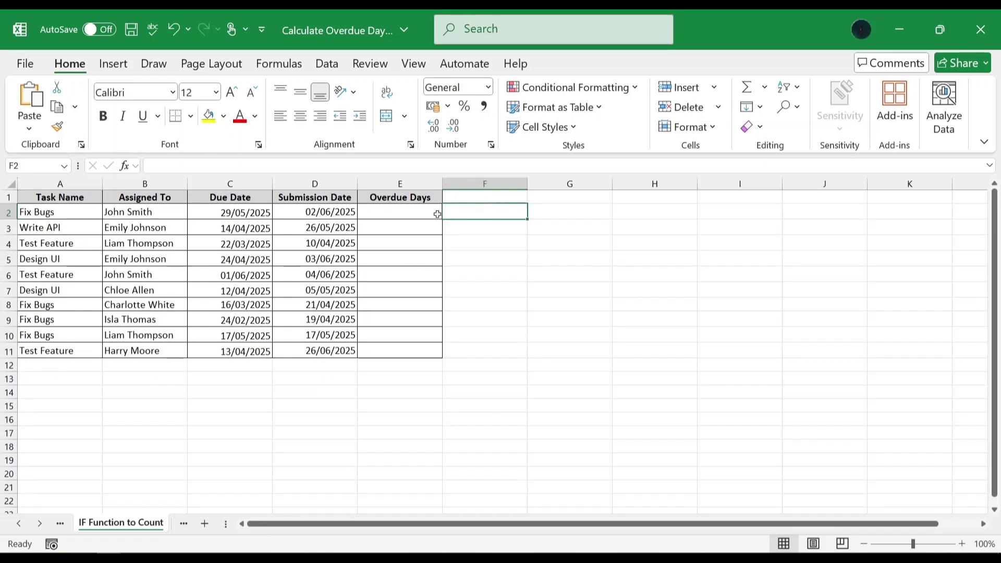
- Put cell E2 of the IF Function to Count sheet into edit mode
left_click(389, 210)
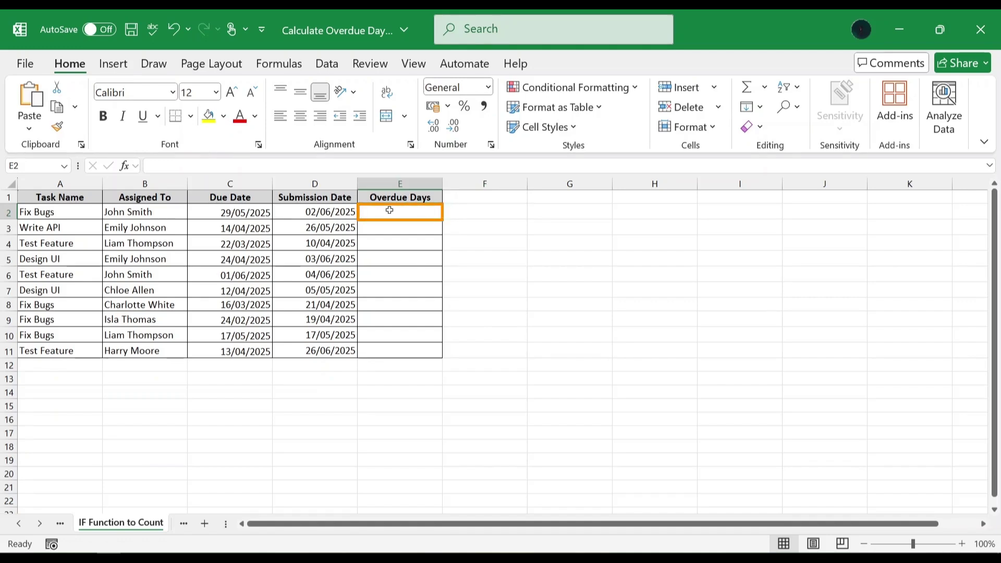
key("F2")
- Enter =IF(D2>C2,D2-C2,0) in E2 and copy it down through E11
type("=IF(D2>C2,D2-C2,0)")
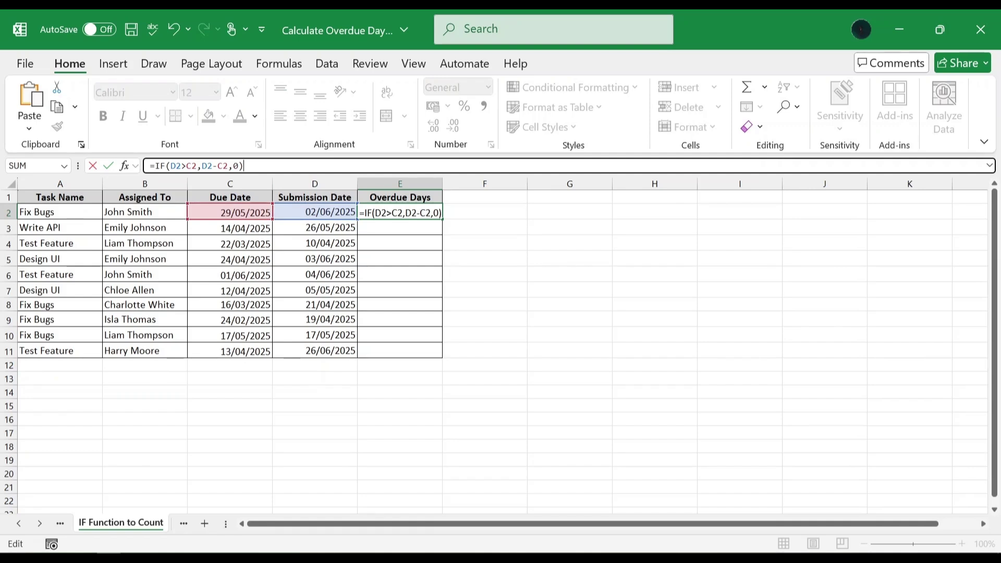
key("Return")
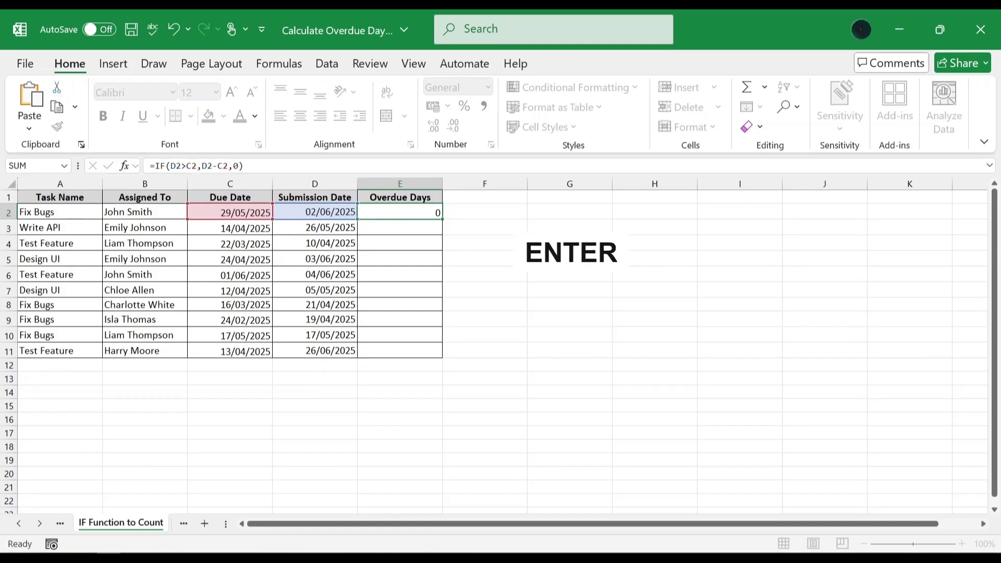
left_click(438, 214)
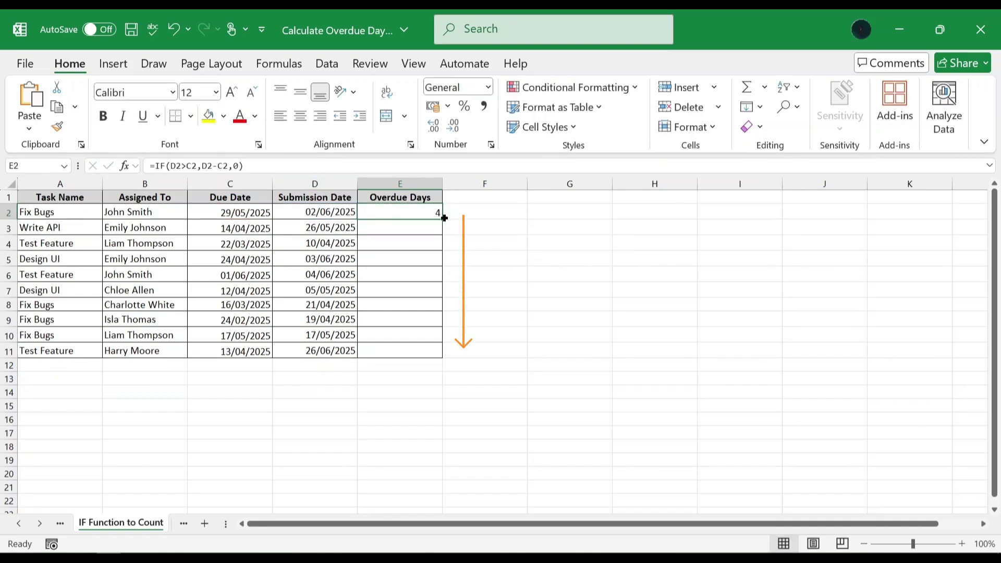
left_click_drag(443, 215, 440, 356)
left_click(493, 211)
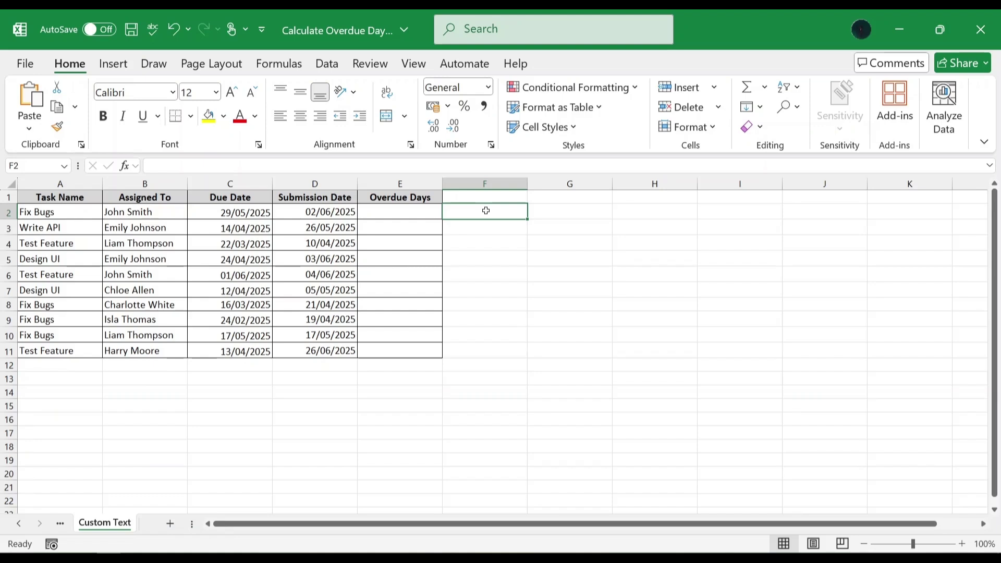
- Put cell E2 of the Custom Text sheet into edit mode
left_click(422, 211)
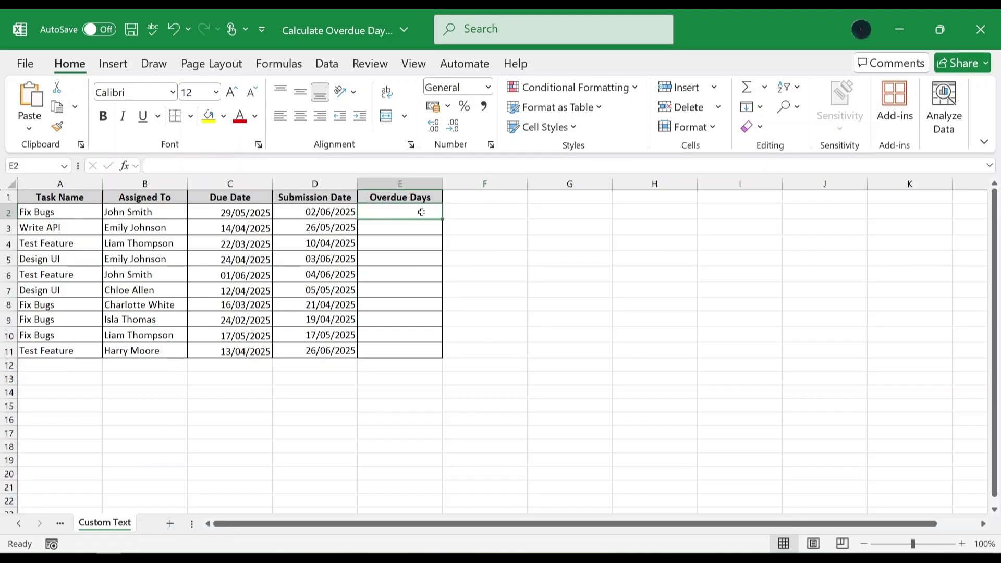
key("F2")
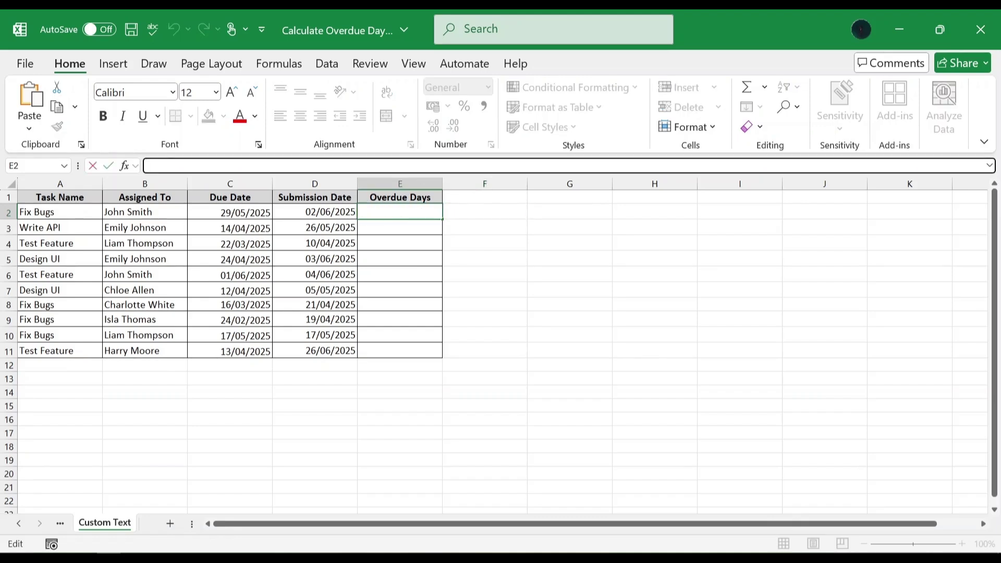
- Enter =IF(D2>C2,D2-C2&" days overdue","Not yet due") in E2 and fill it down E2:E11
type("=IF(D2>C2,D2-C2&\" days overdue\",\"Not yet due\")")
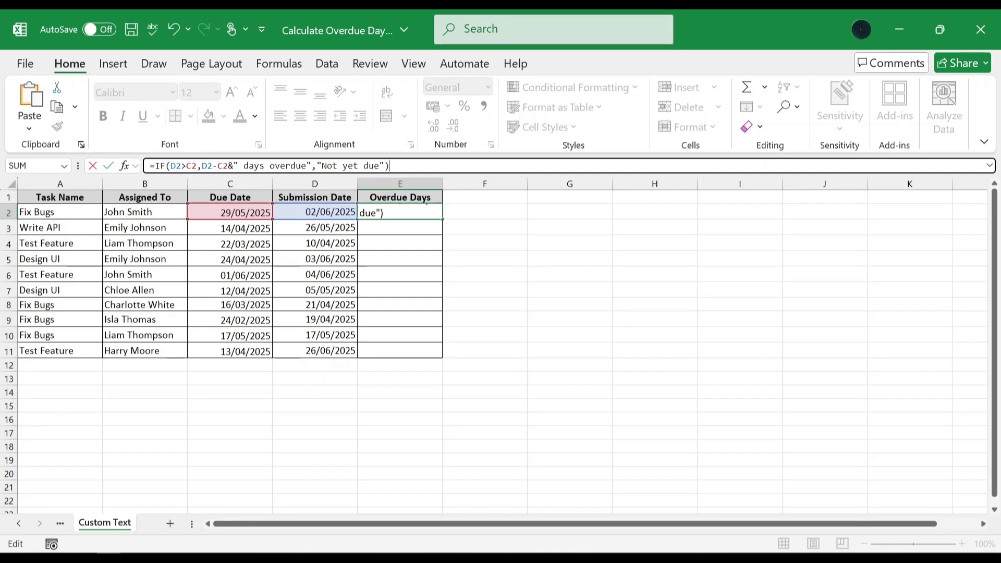
key("Return")
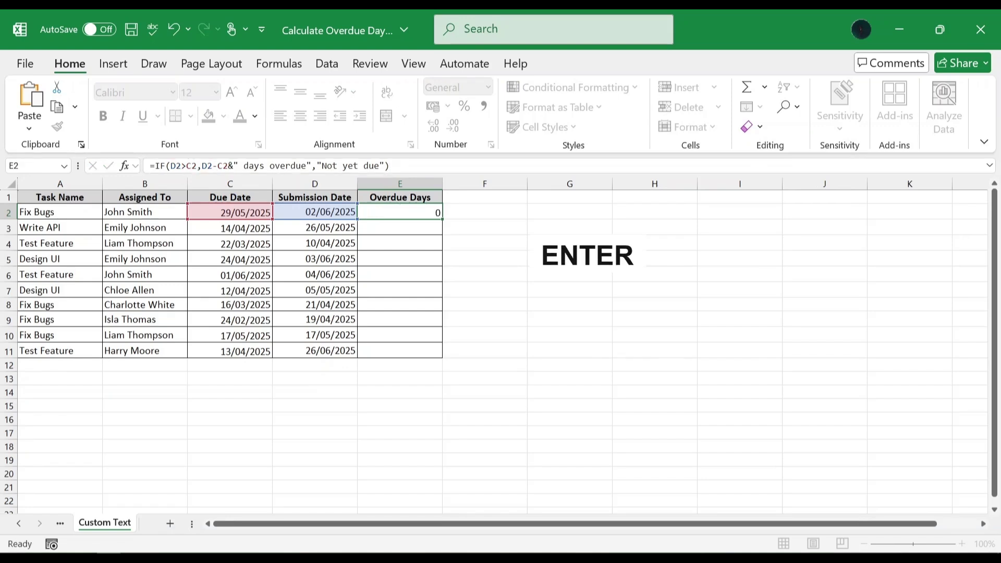
left_click(439, 216)
double_click(442, 218)
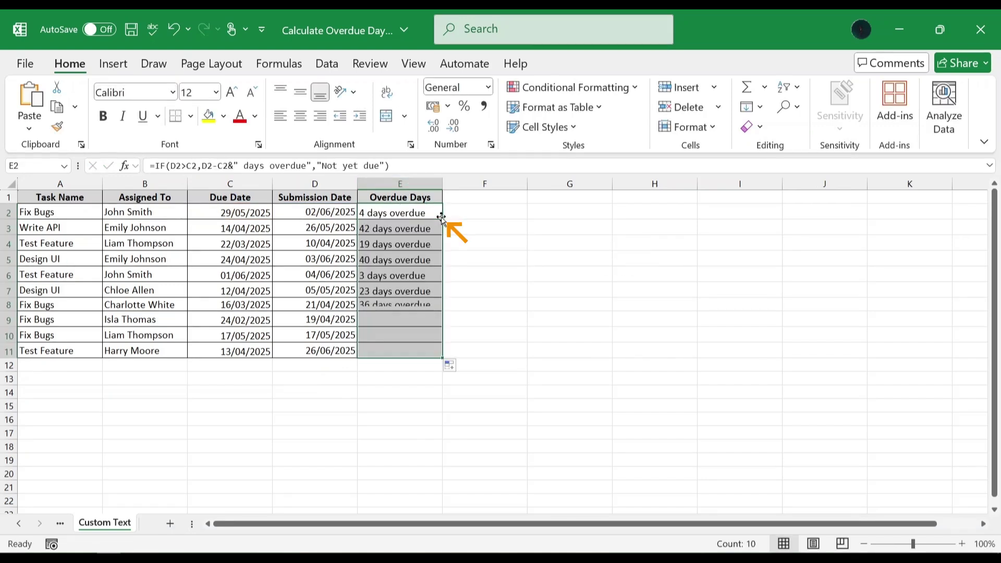
left_click(488, 210)
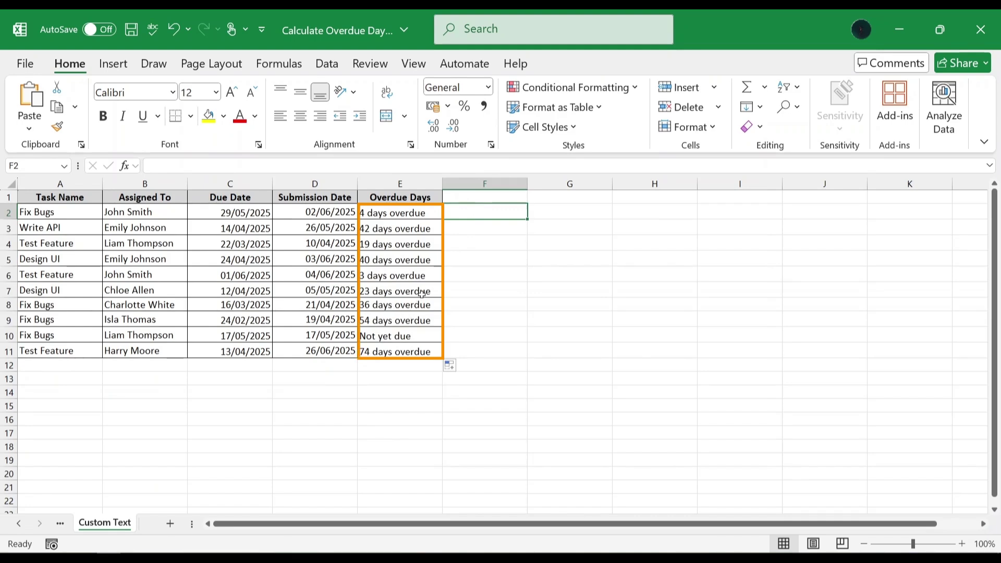